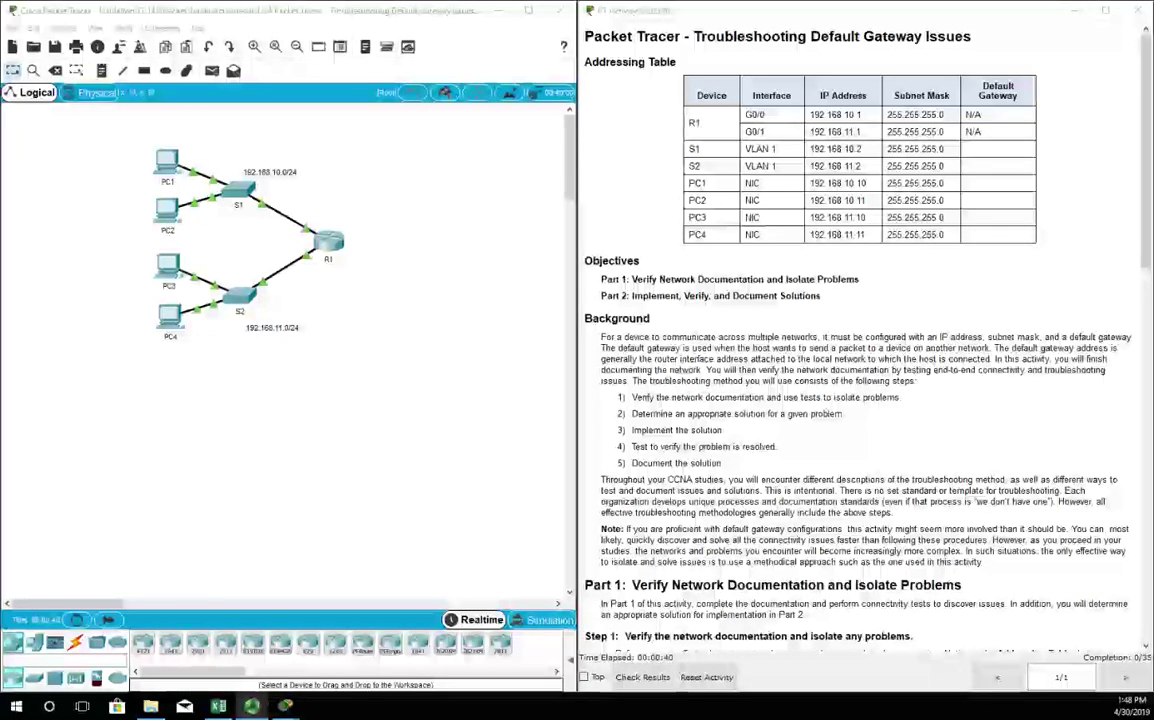
Step: Close the PT Activity instructions window and maximize Packet Tracer to fill the screen
left_click(1125, 11)
left_click(528, 10)
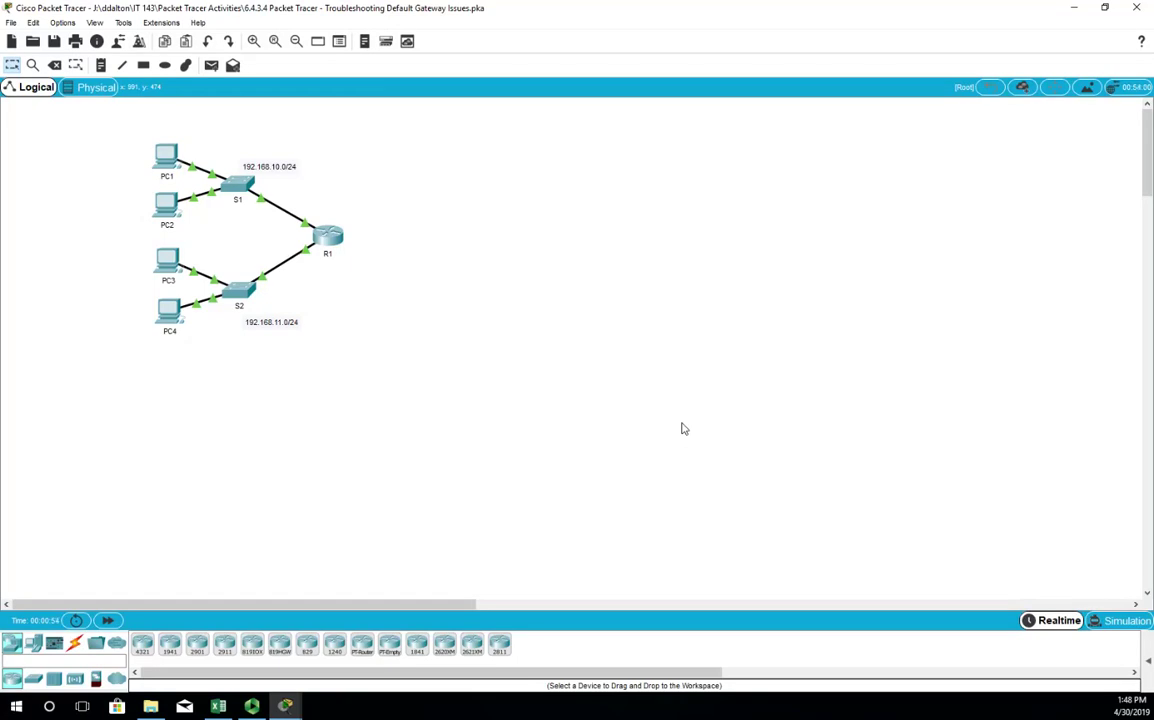
left_click_drag(108, 129, 346, 236)
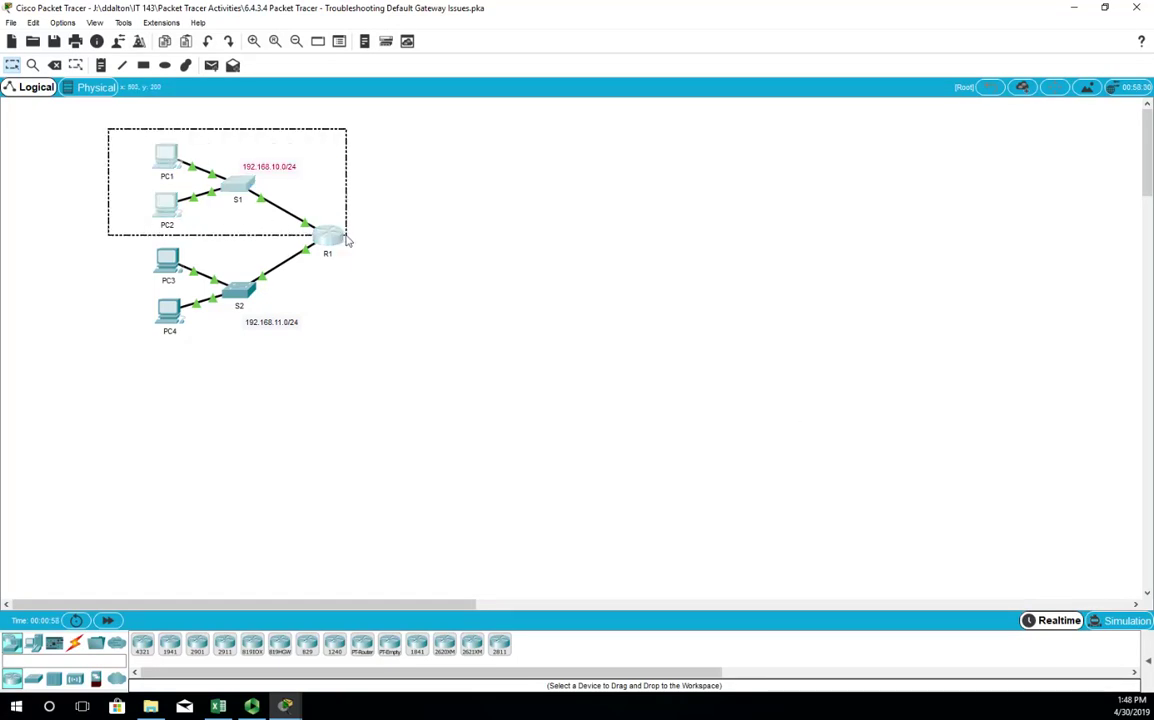
left_click_drag(346, 240, 346, 240)
left_click_drag(95, 240, 371, 358)
left_click(378, 370)
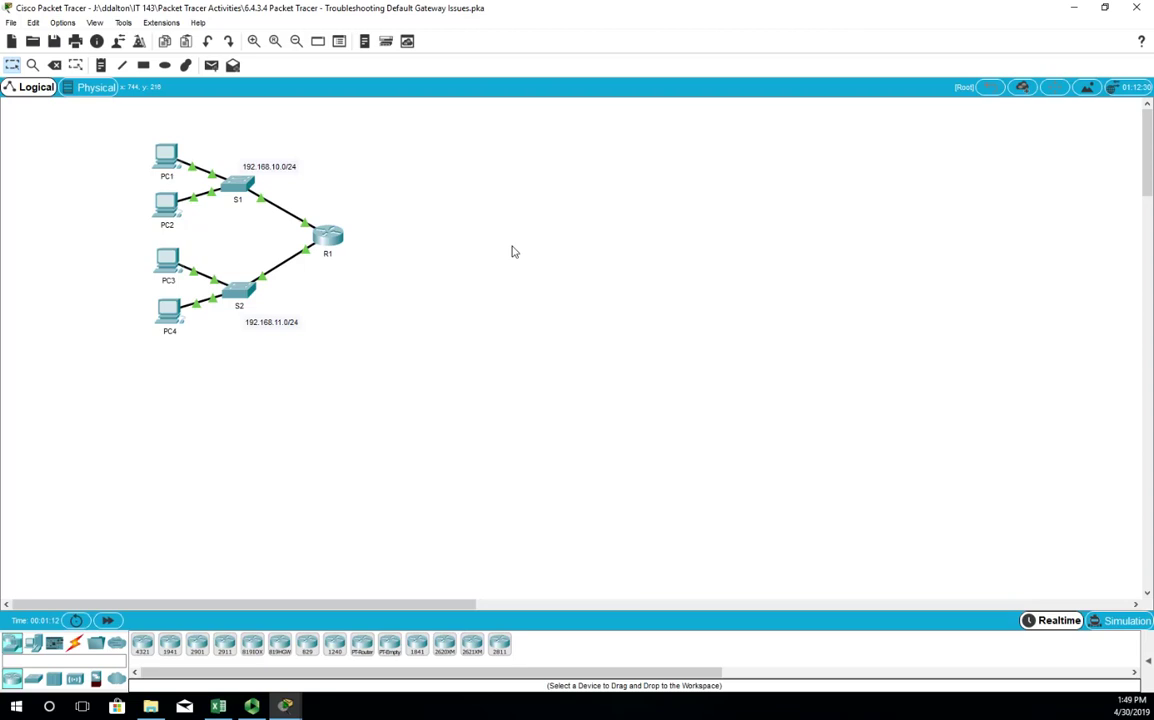
Step: Run ipconfig on PC1 to expose the mismatch: IP 192.168.11.10 versus gateway 192.168.10.1
left_click(164, 152)
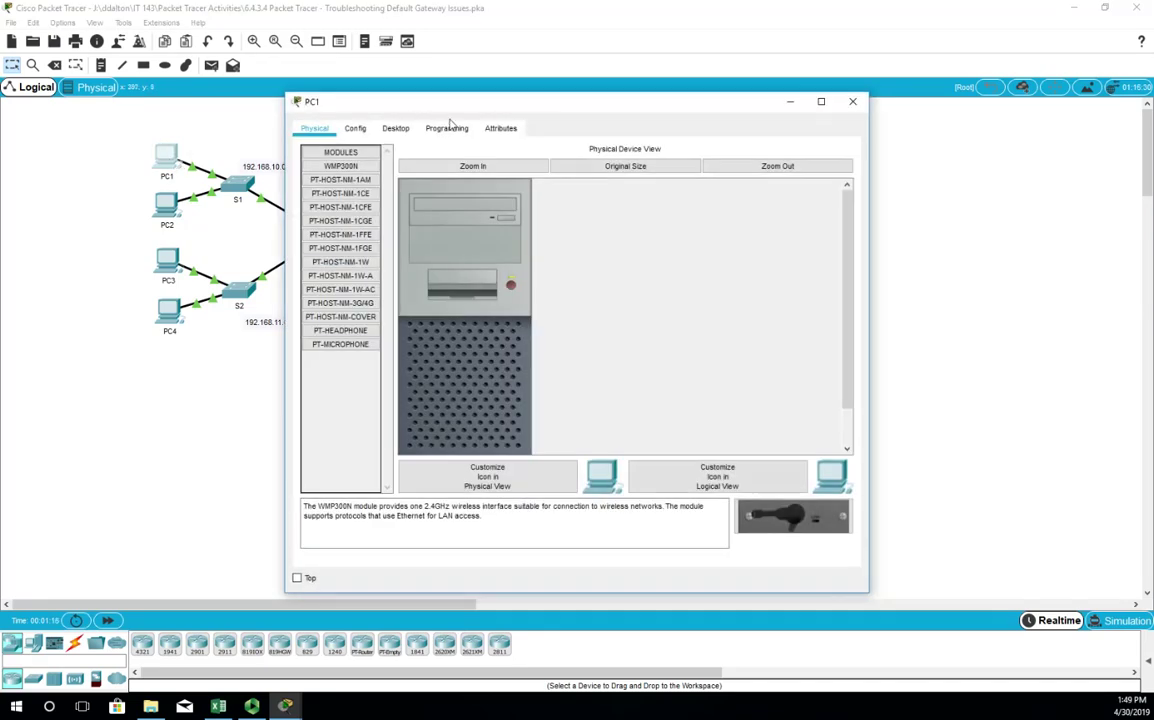
left_click_drag(473, 106, 613, 86)
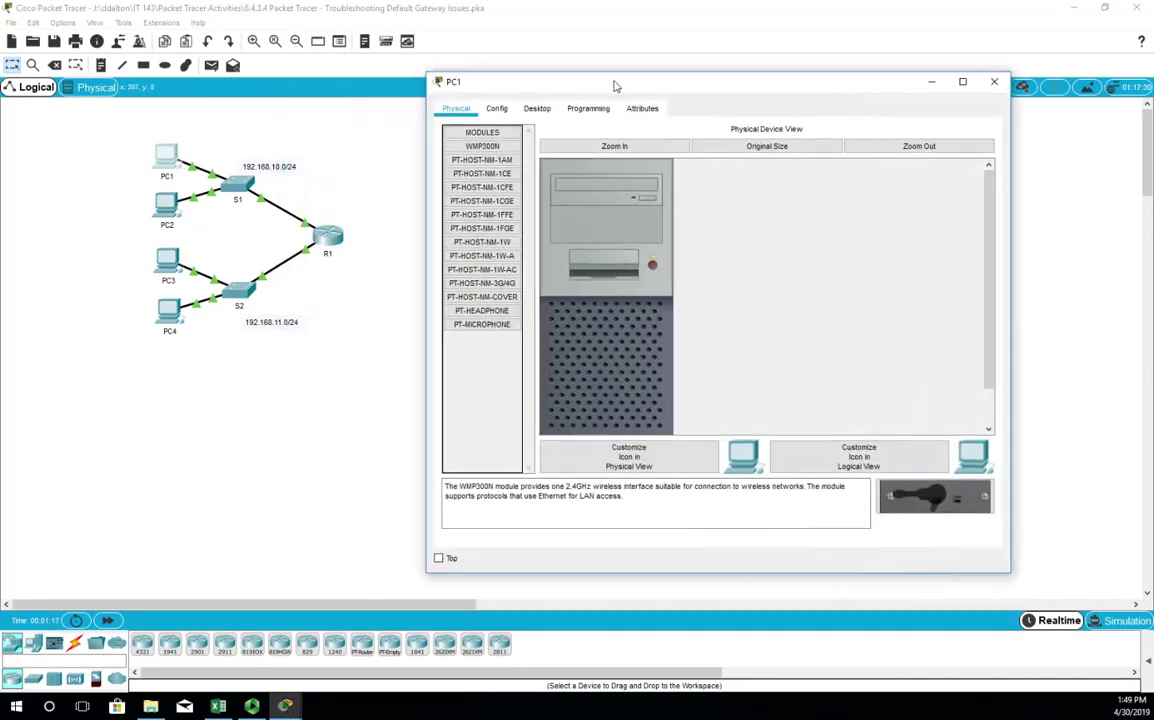
left_click(540, 110)
left_click(830, 175)
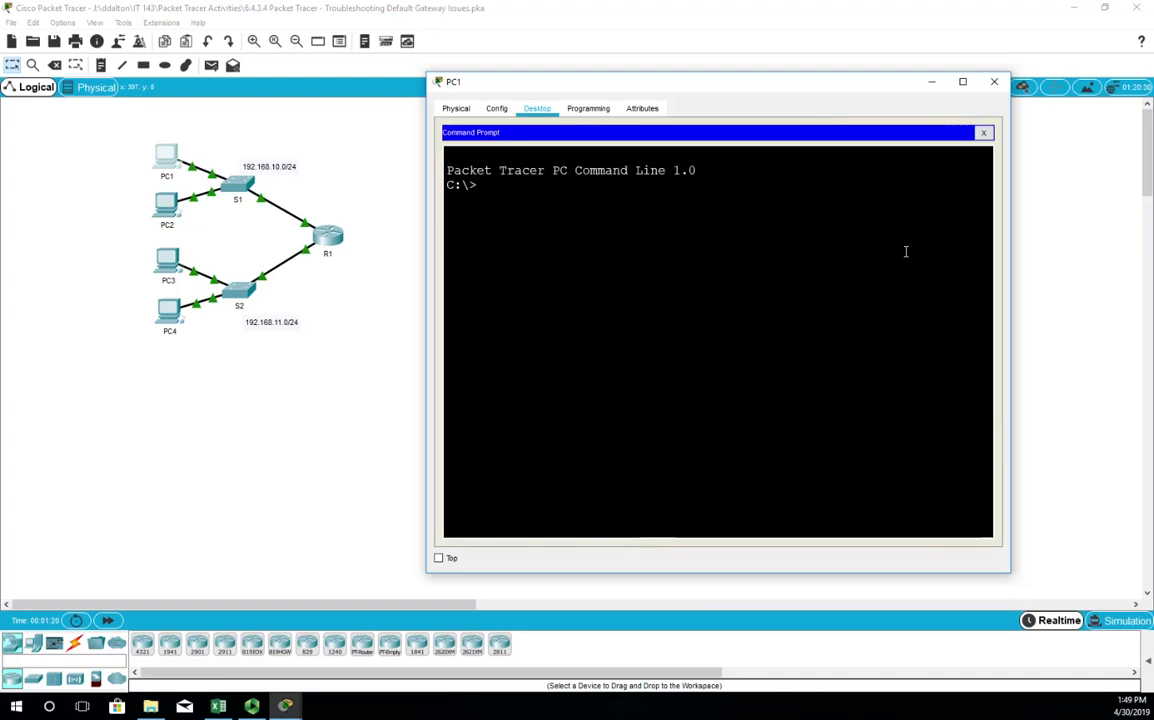
type("ipconfig")
key("Return")
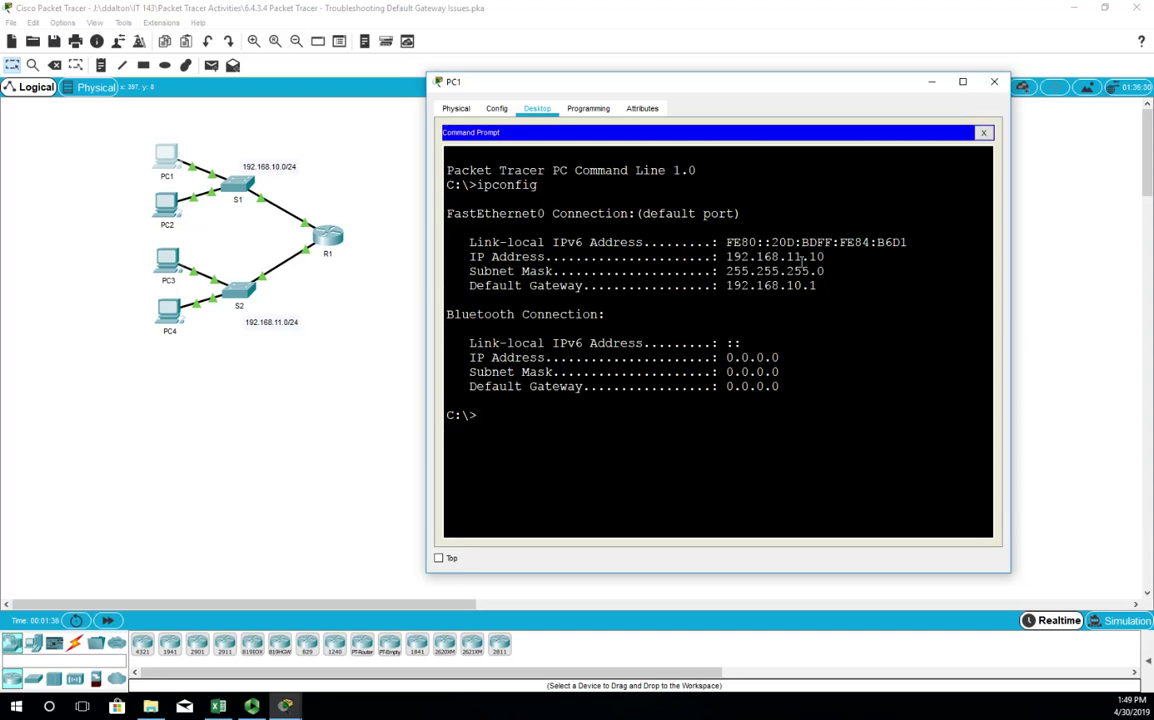
left_click_drag(801, 258, 704, 258)
left_click_drag(800, 289, 734, 292)
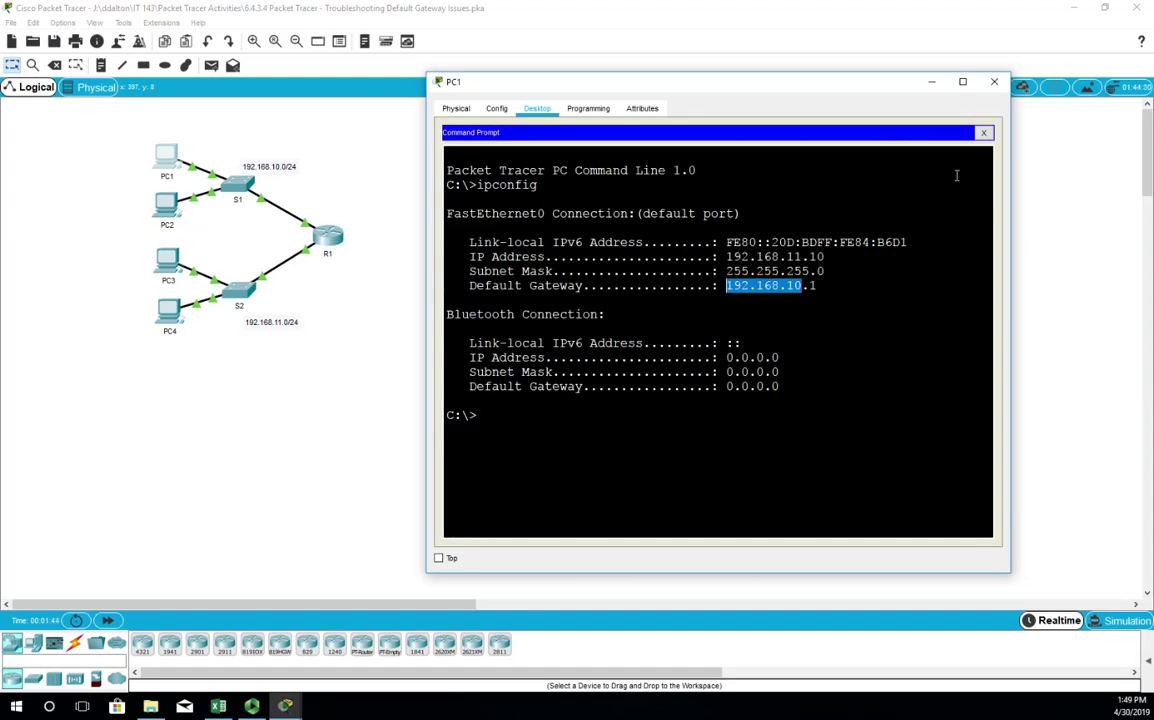
left_click(985, 133)
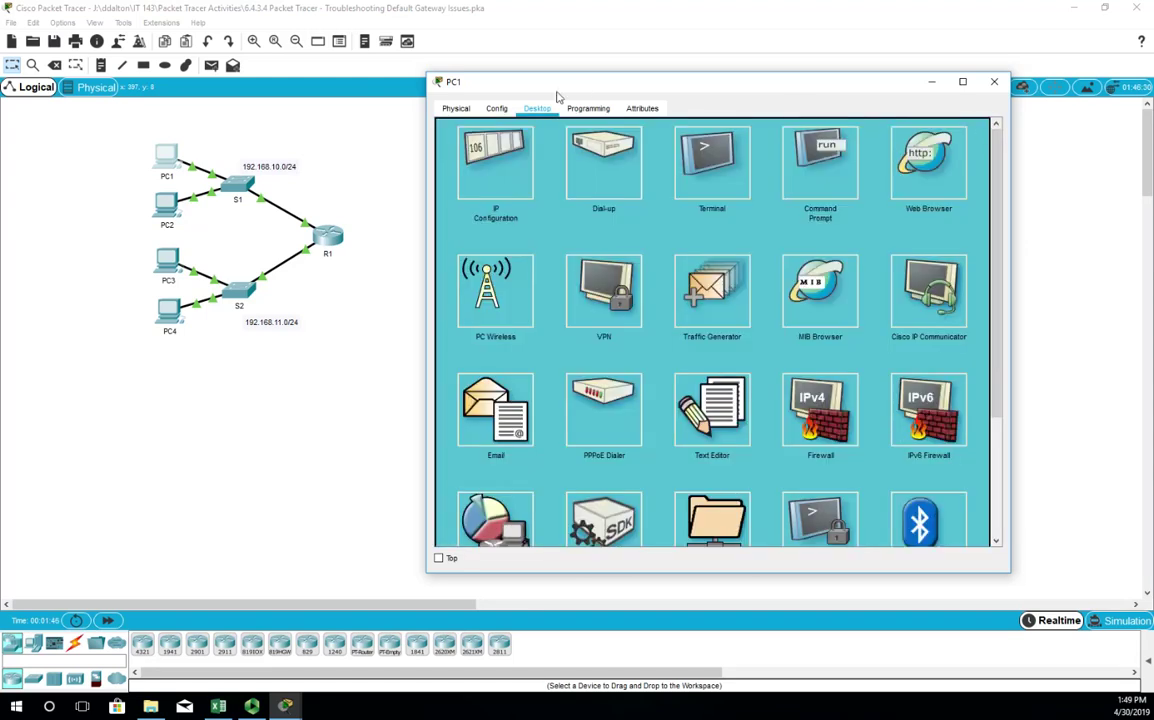
Step: Change PC1's IP address from 192.168.11.10 to 192.168.10.10 in IP Configuration
left_click(507, 158)
key("Left")
key("Left")
key("Left")
key("BackSpace")
type("0")
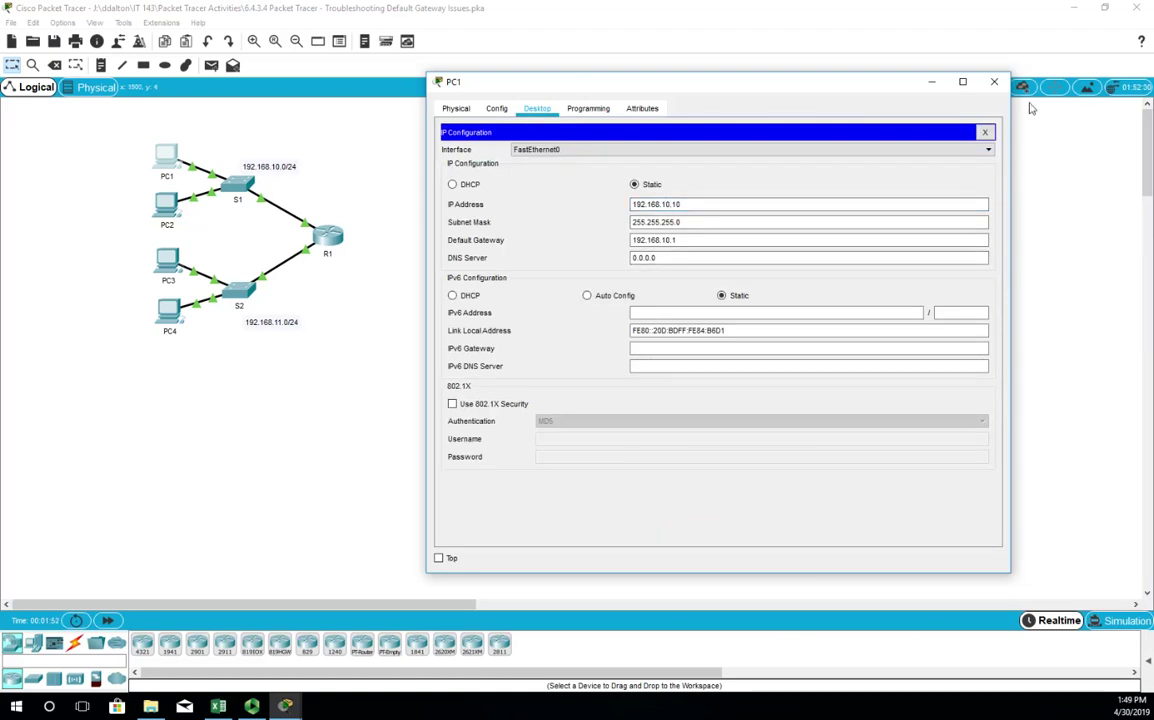
left_click(986, 134)
left_click(808, 168)
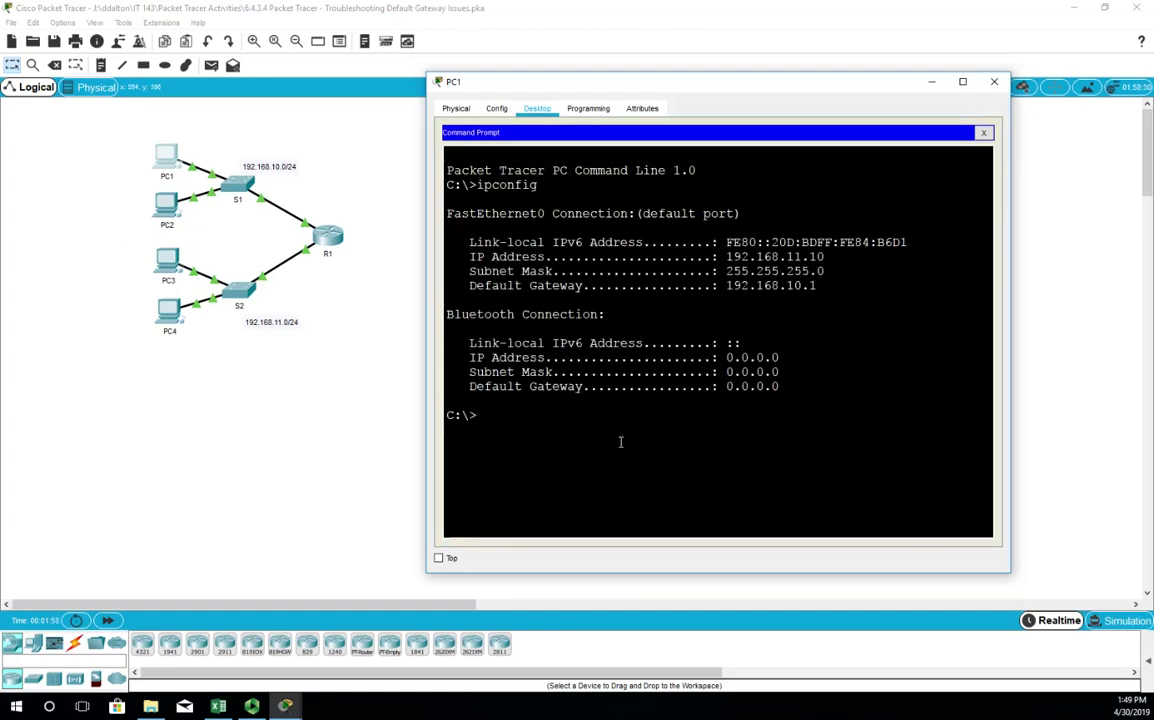
Step: Confirm PC1's new address with ipconfig, then ping 192.168.10.11 and 192.168.11.10 successfully
type("ipconfig")
key("Return")
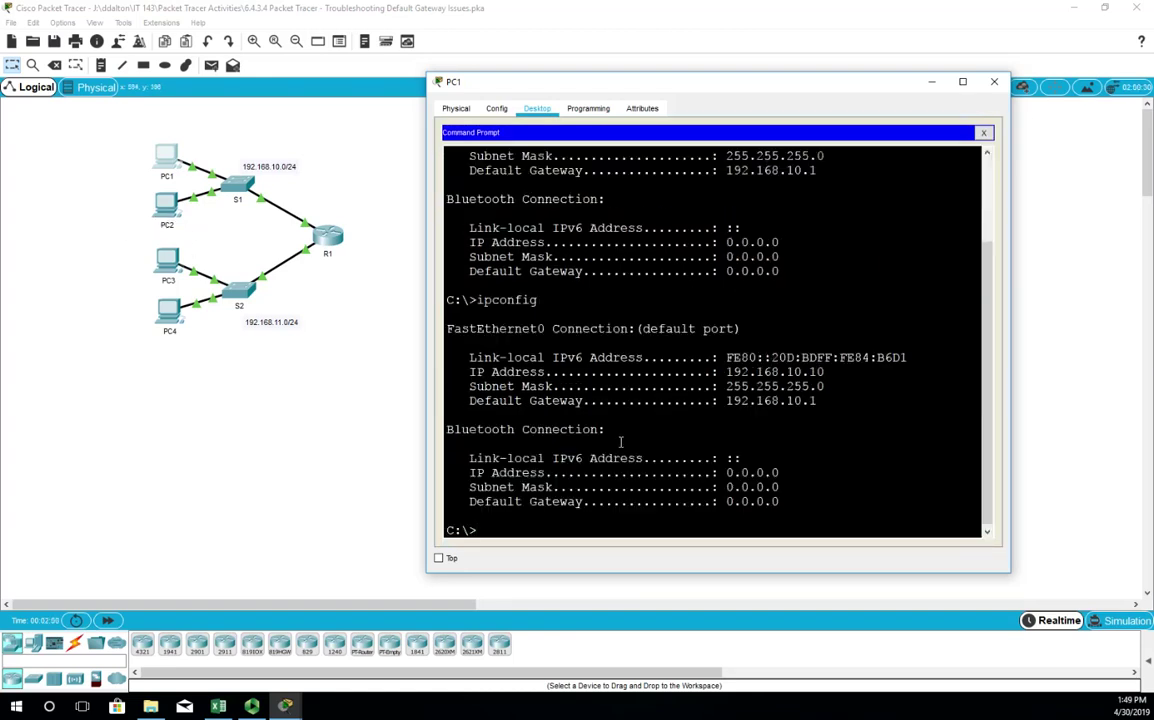
type("ping 192.168.10.11")
key("Return")
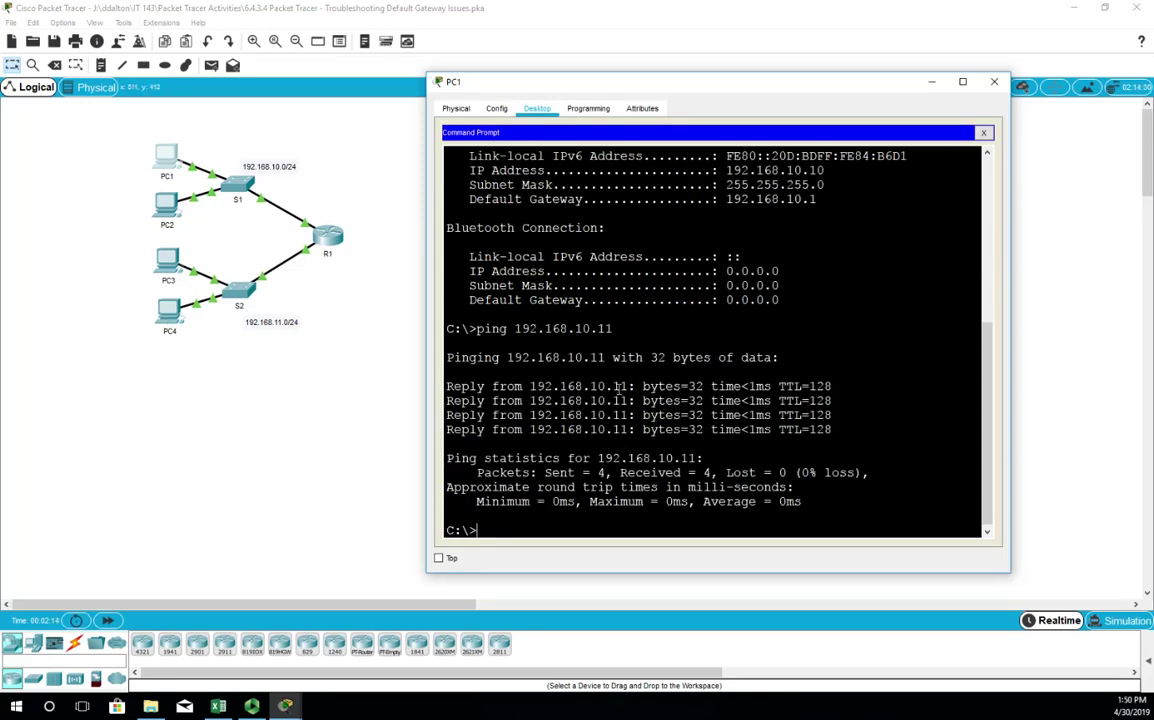
type("ping 192.168.11.10")
key("Return")
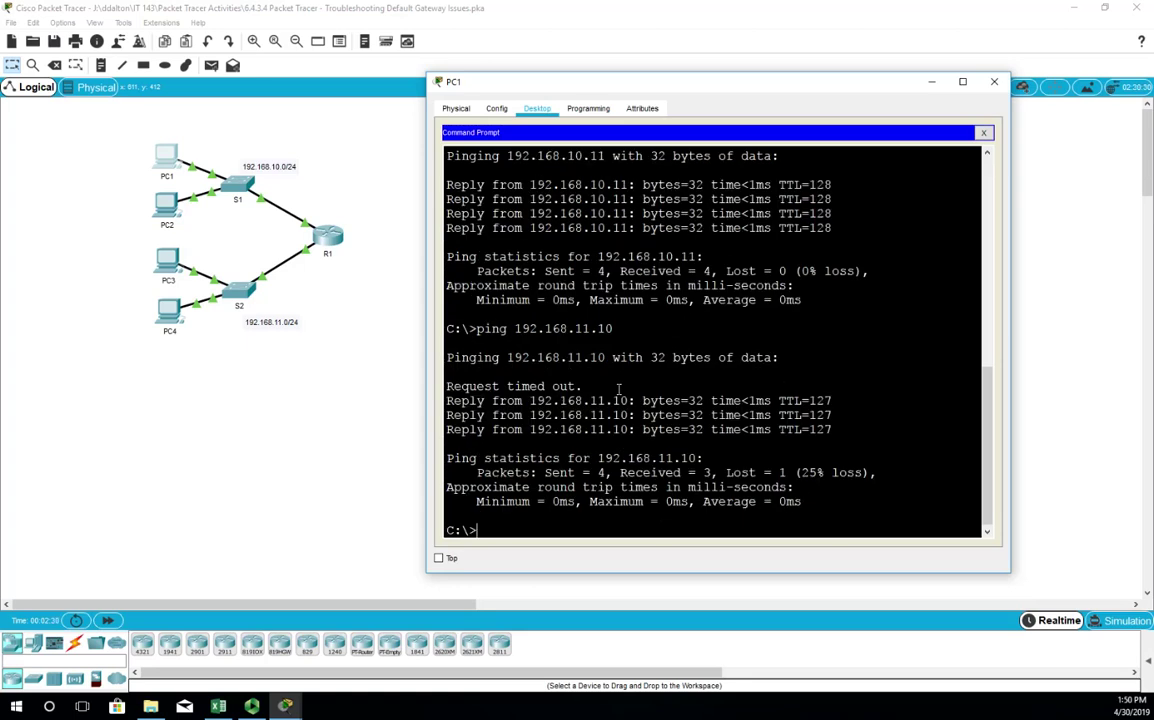
Step: Ping 192.168.11.11 from PC1, which times out, then close PC1's window
key("Up")
key("BackSpace")
type("192.168.11.11")
key("Return")
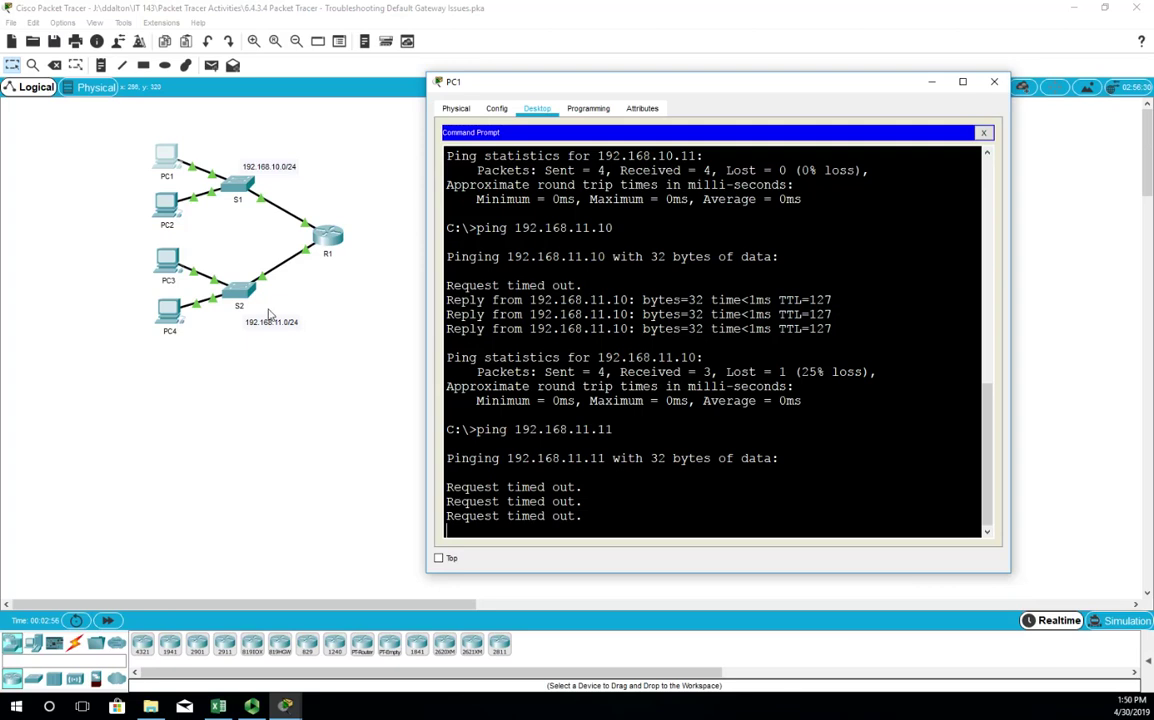
left_click(994, 81)
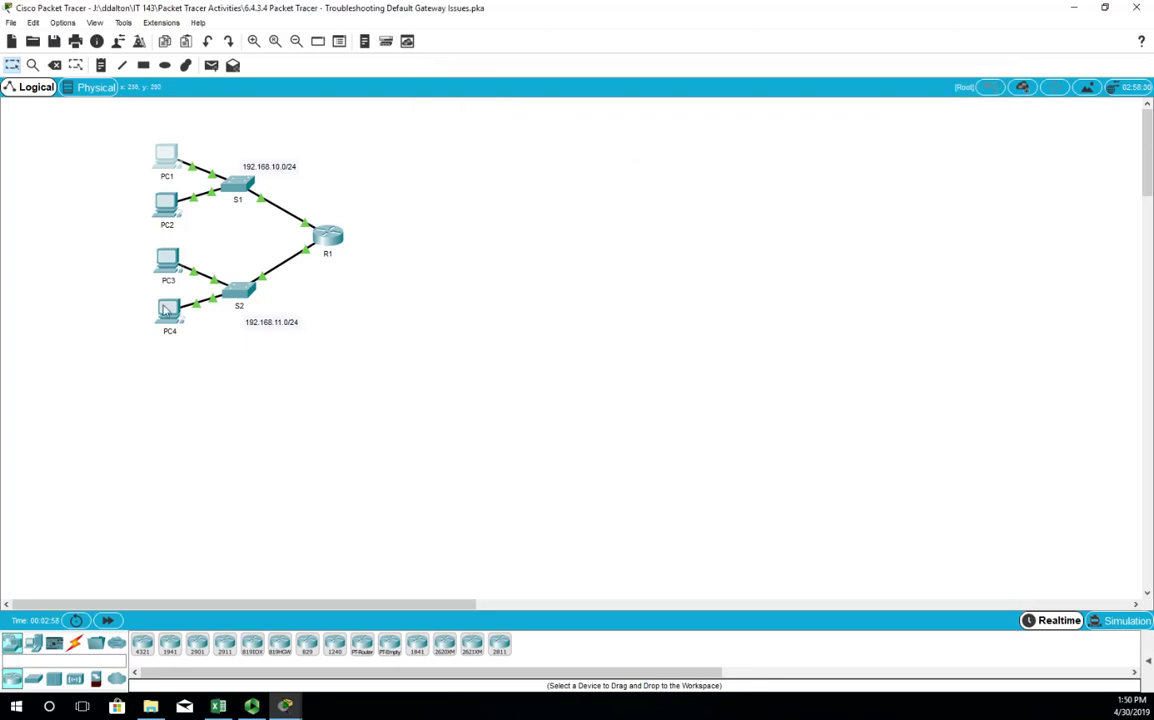
Step: Run ipconfig on PC4, revealing its wrong default gateway 192.168.1.1
left_click(167, 308)
left_click(398, 133)
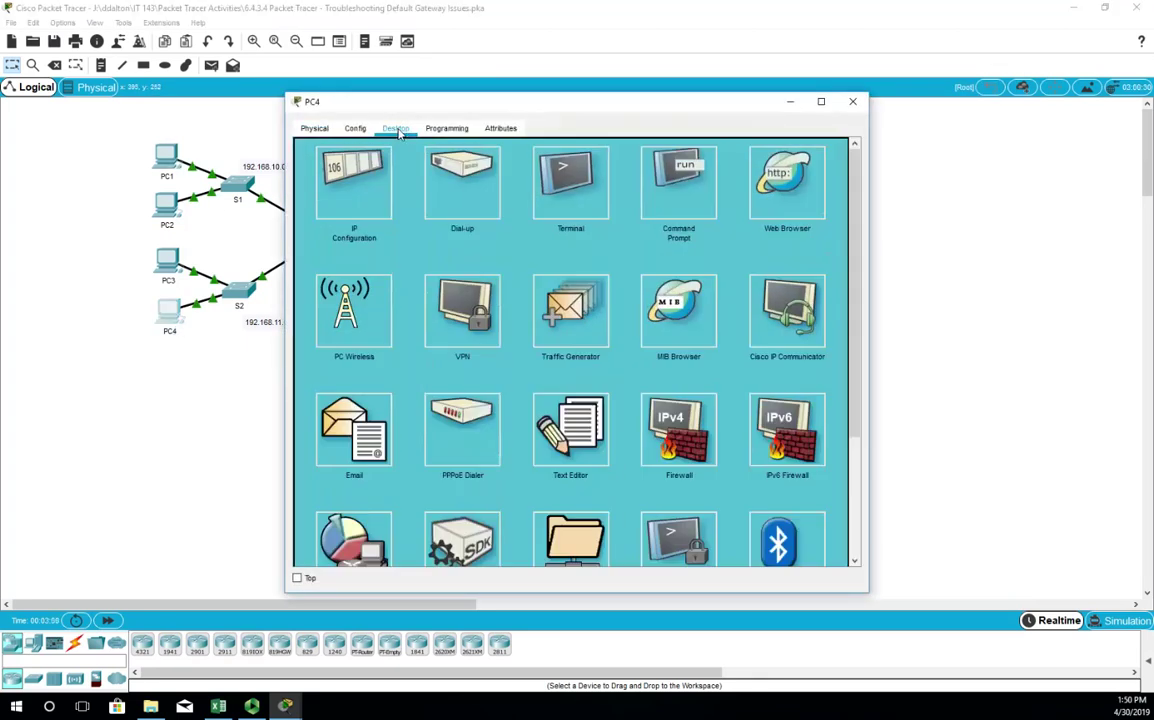
left_click(690, 195)
type("ipconfig")
key("Return")
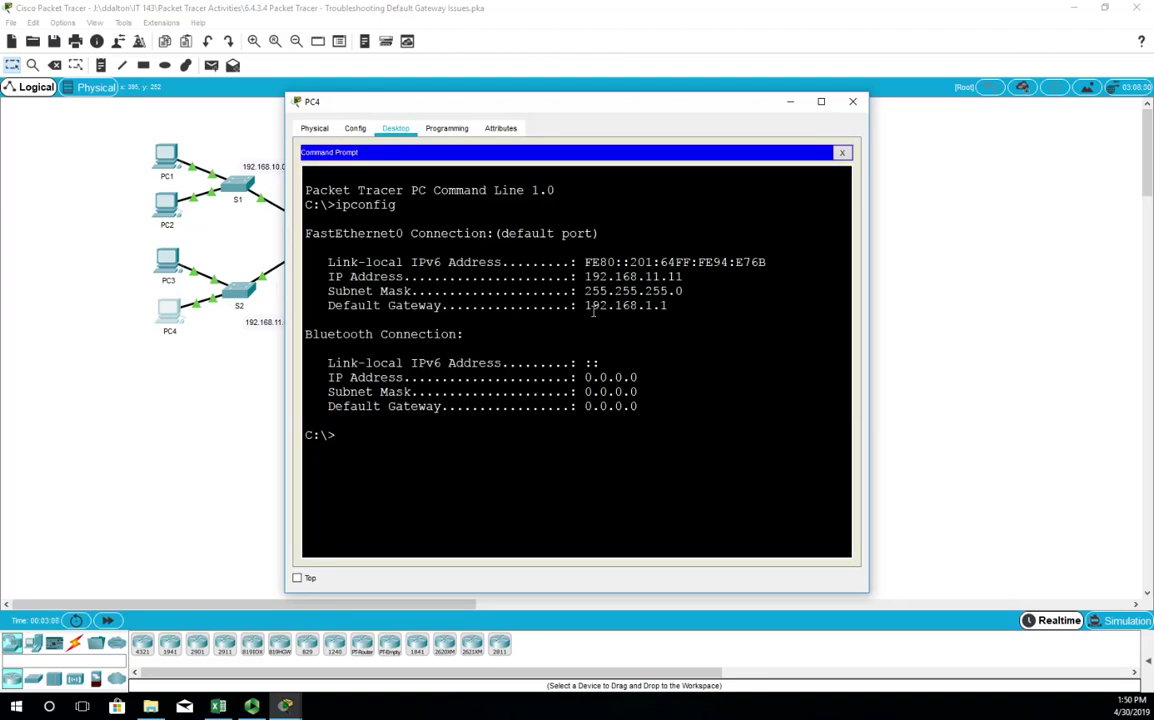
left_click_drag(583, 306, 697, 316)
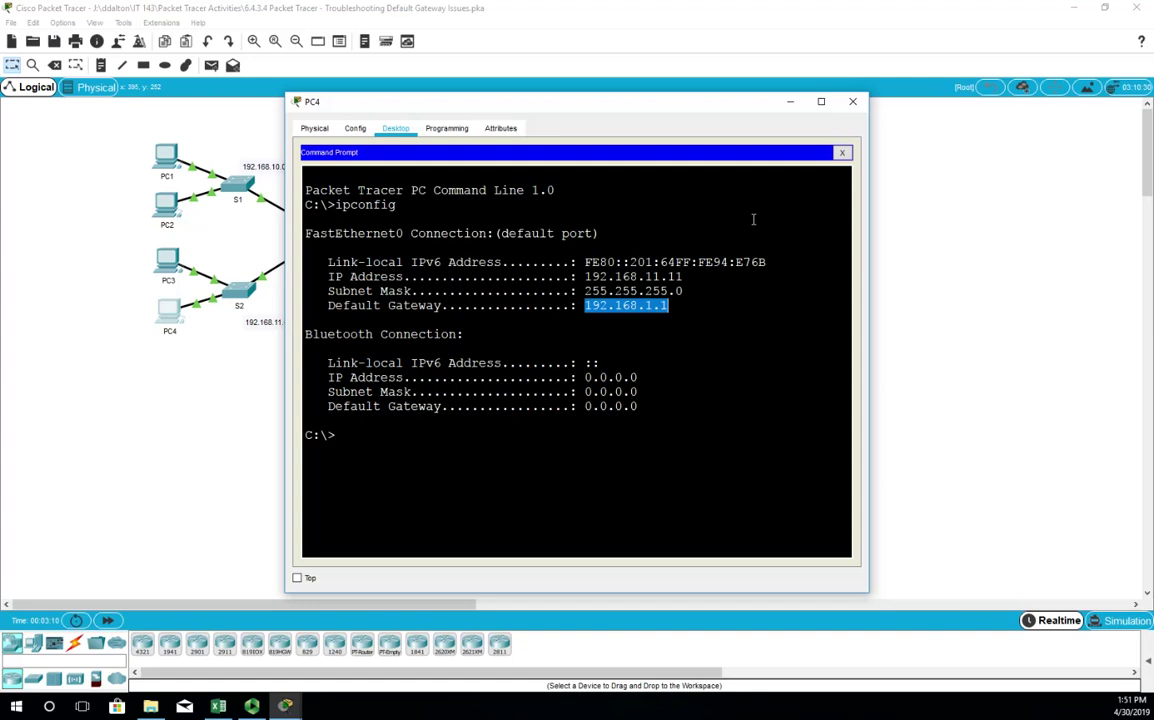
left_click(842, 152)
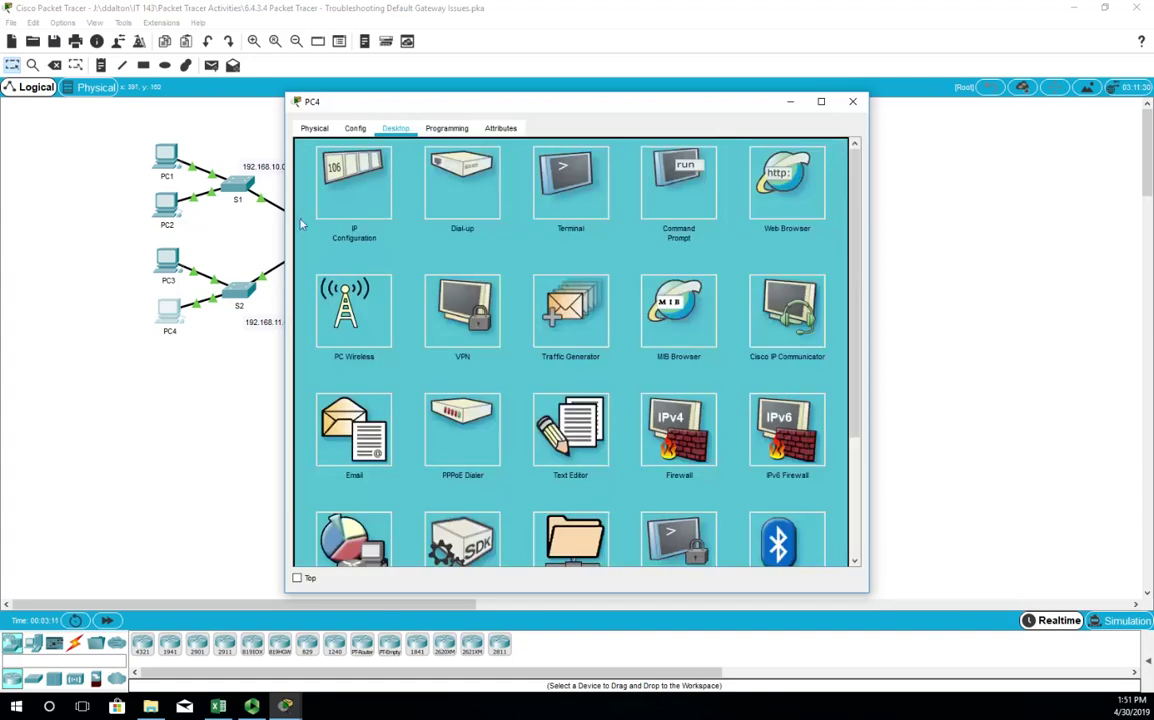
Step: Change PC4's default gateway to 192.168.11.1 in IP Configuration
left_click(356, 186)
left_click(522, 260)
left_click(574, 246)
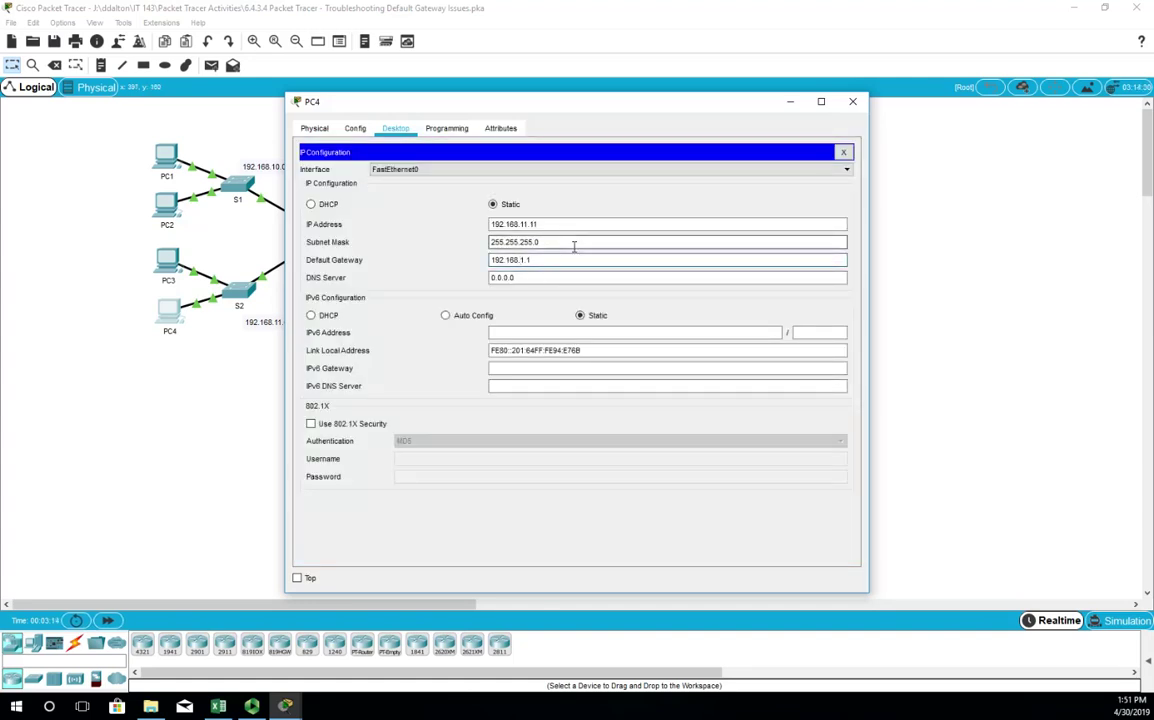
type("1")
left_click(845, 153)
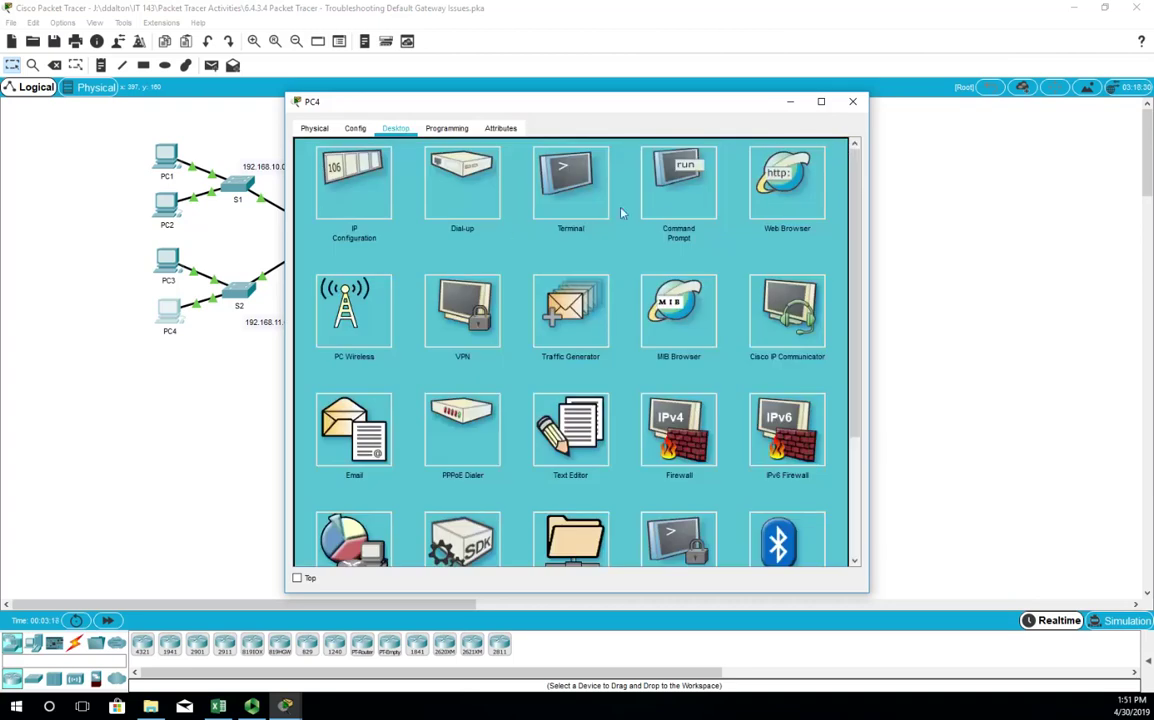
left_click(659, 195)
Step: Confirm PC4's 192.168.11.1 gateway with ipconfig and ping it successfully
type("ipconfig")
key("Return")
type("ping 192.168.11.1")
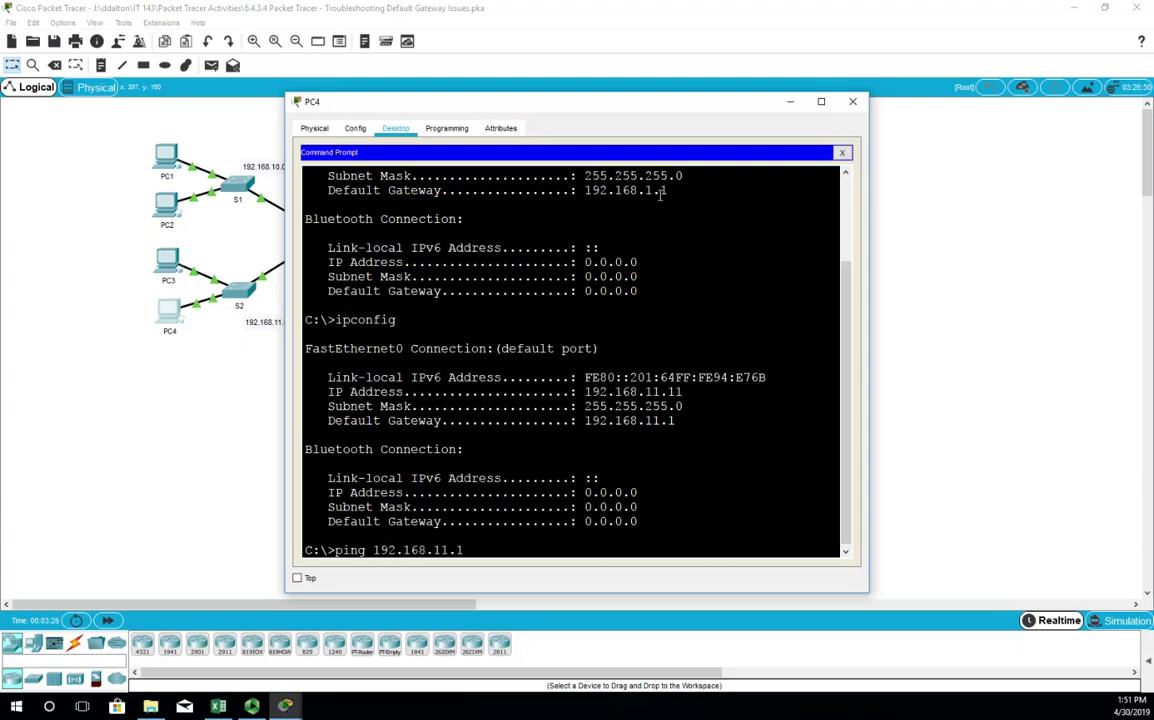
key("Return")
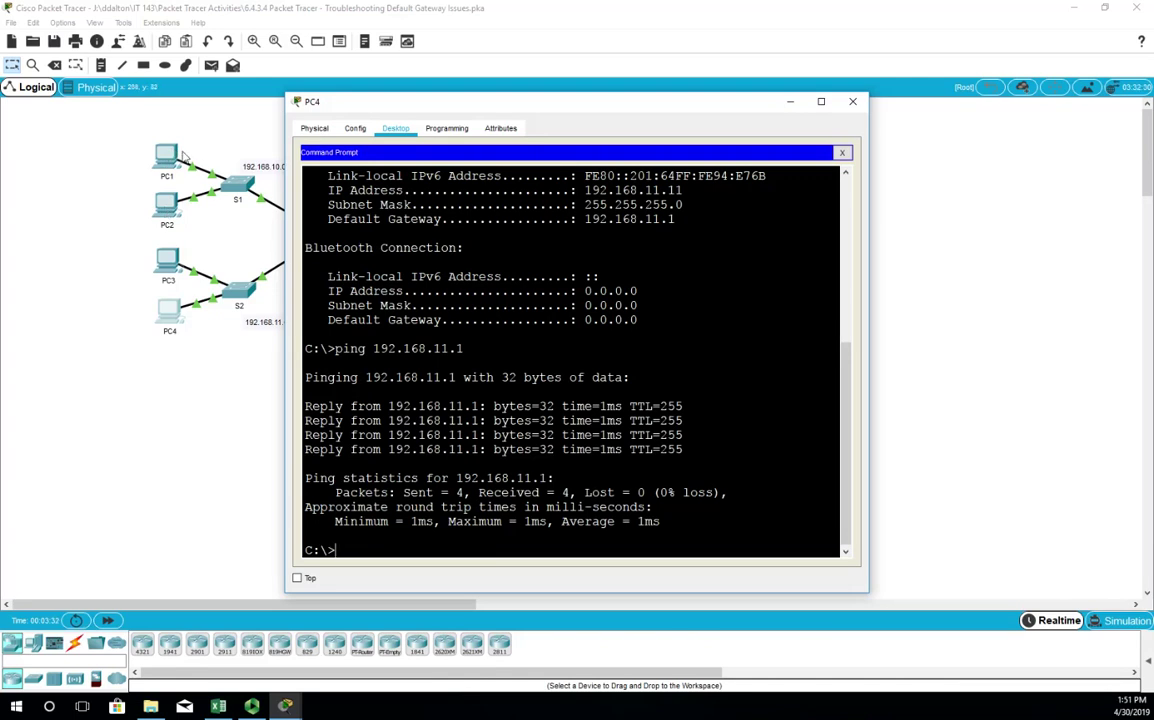
Step: Ping 192.168.10.10 and 192.168.10.11 from PC4, then close its window
type("ping 192.168.10.10")
key("Return")
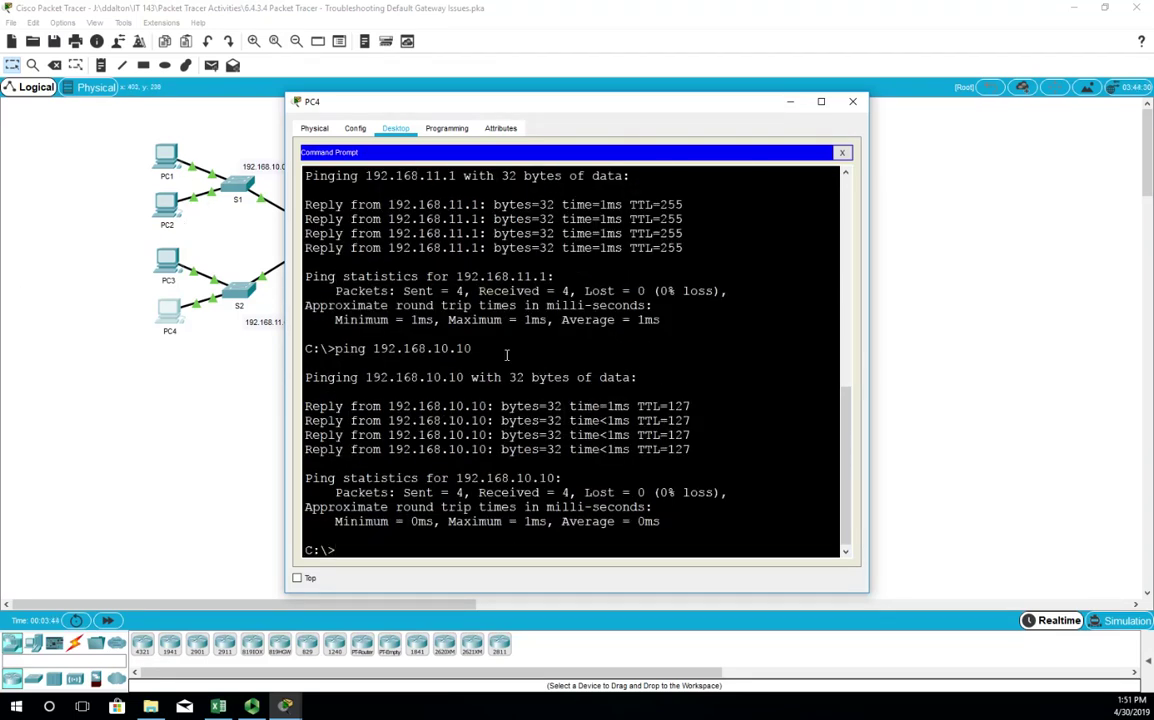
key("Up")
key("BackSpace")
key("BackSpace")
type("11")
key("Return")
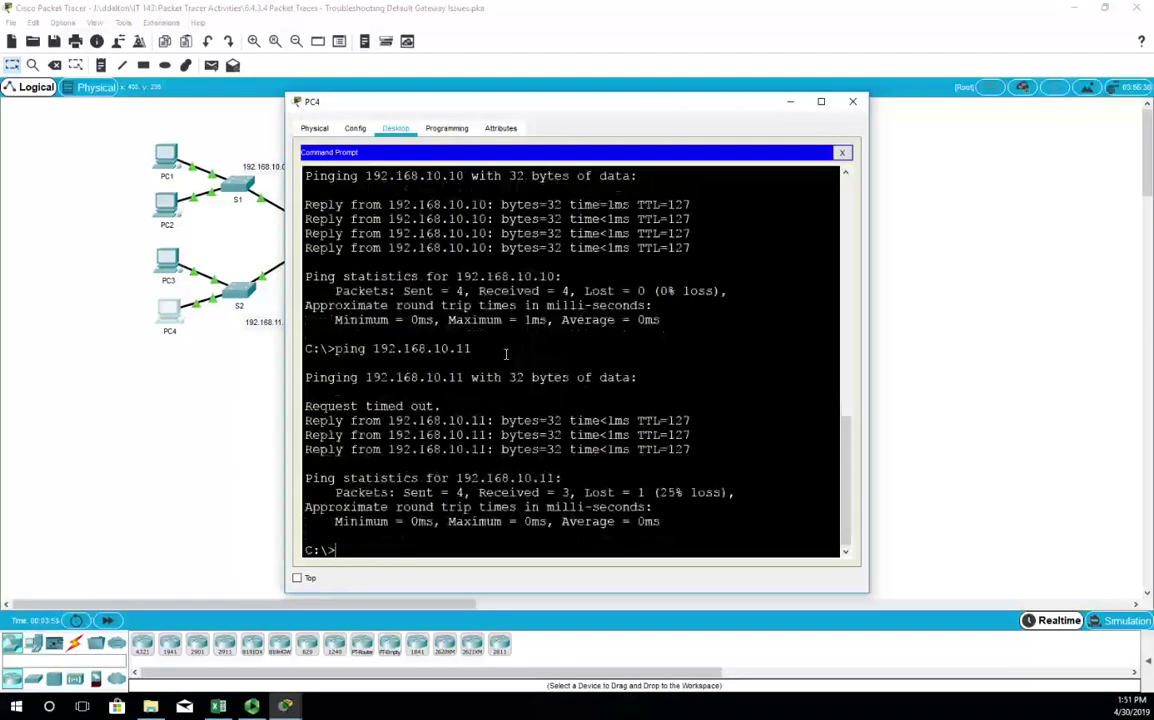
left_click(852, 101)
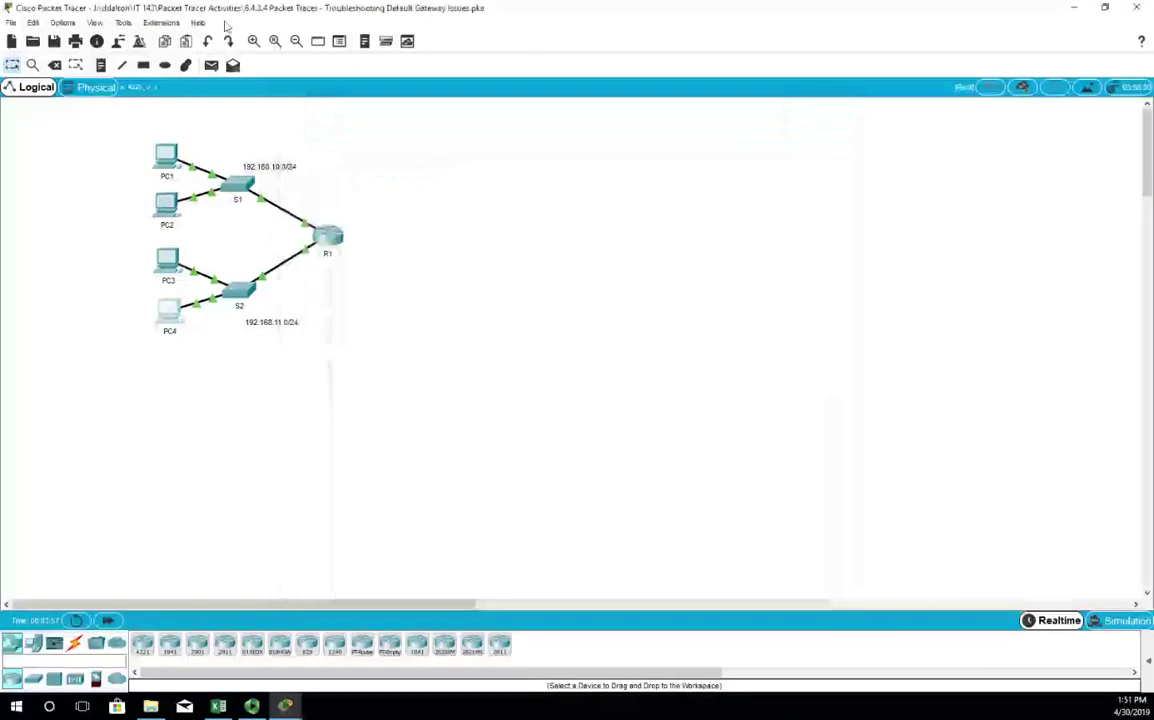
Step: Ping 192.168.10.10 and 192.168.10.11 from PC3 with 0% loss, then close PC3
left_click(167, 262)
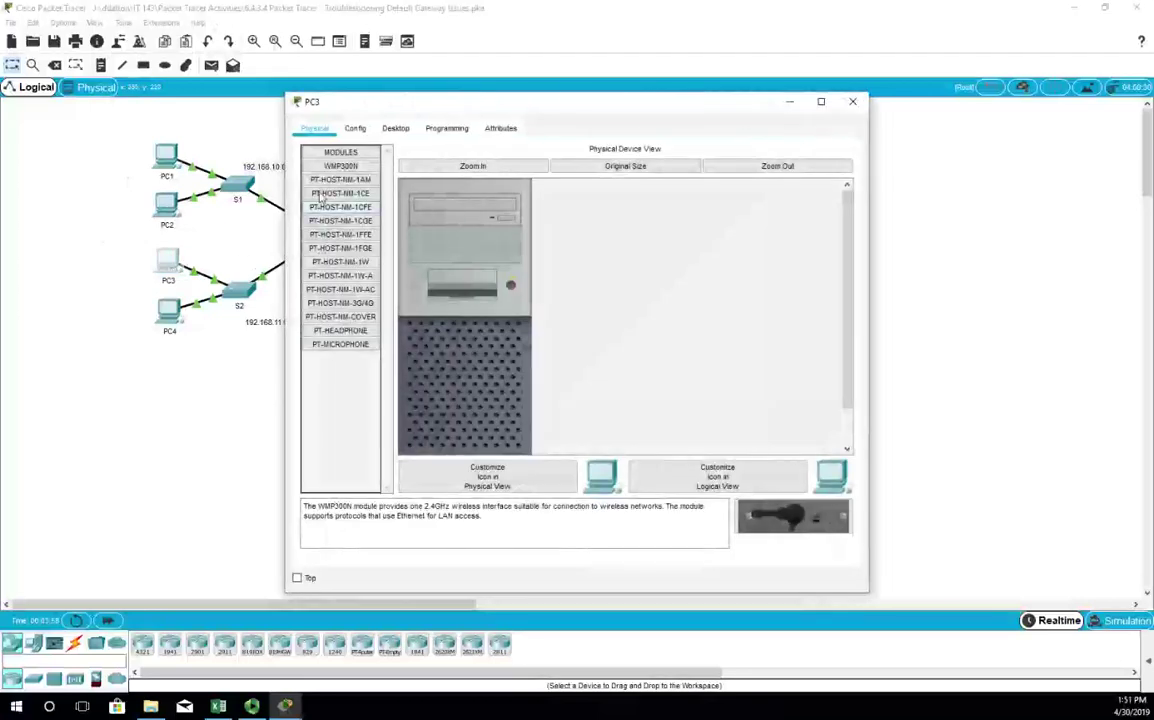
left_click(395, 128)
left_click(684, 210)
type("ping 192.168.10.10")
key("Return")
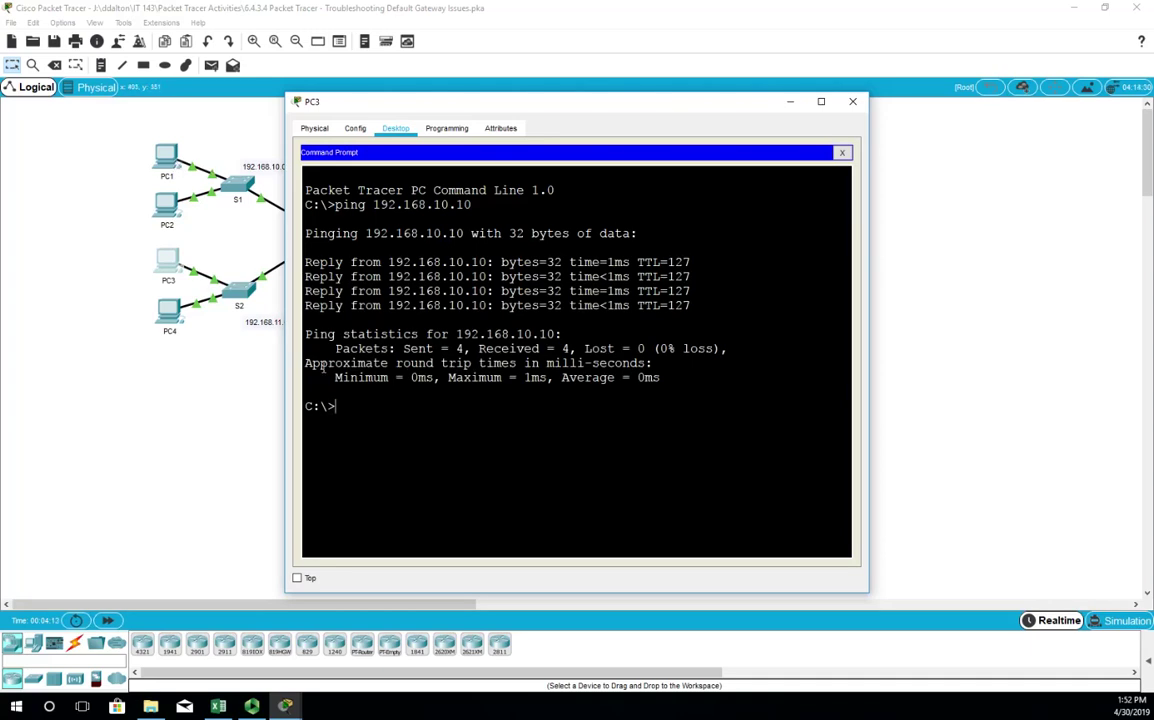
key("Up")
key("BackSpace")
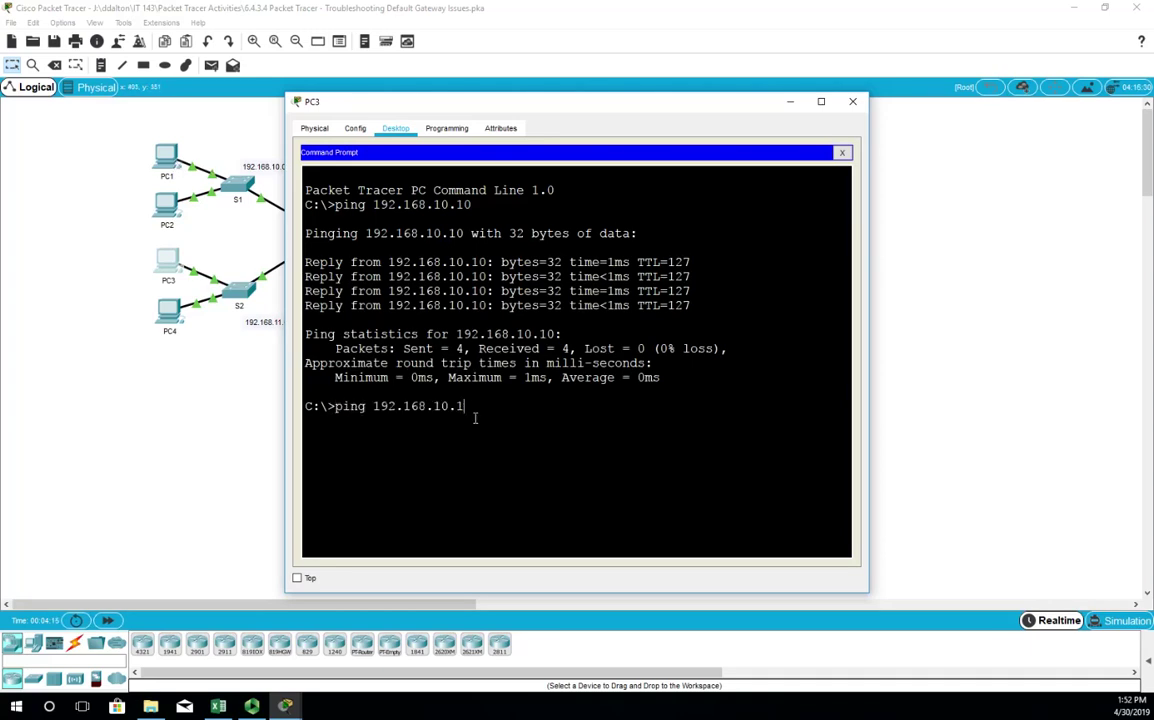
type("1")
key("Return")
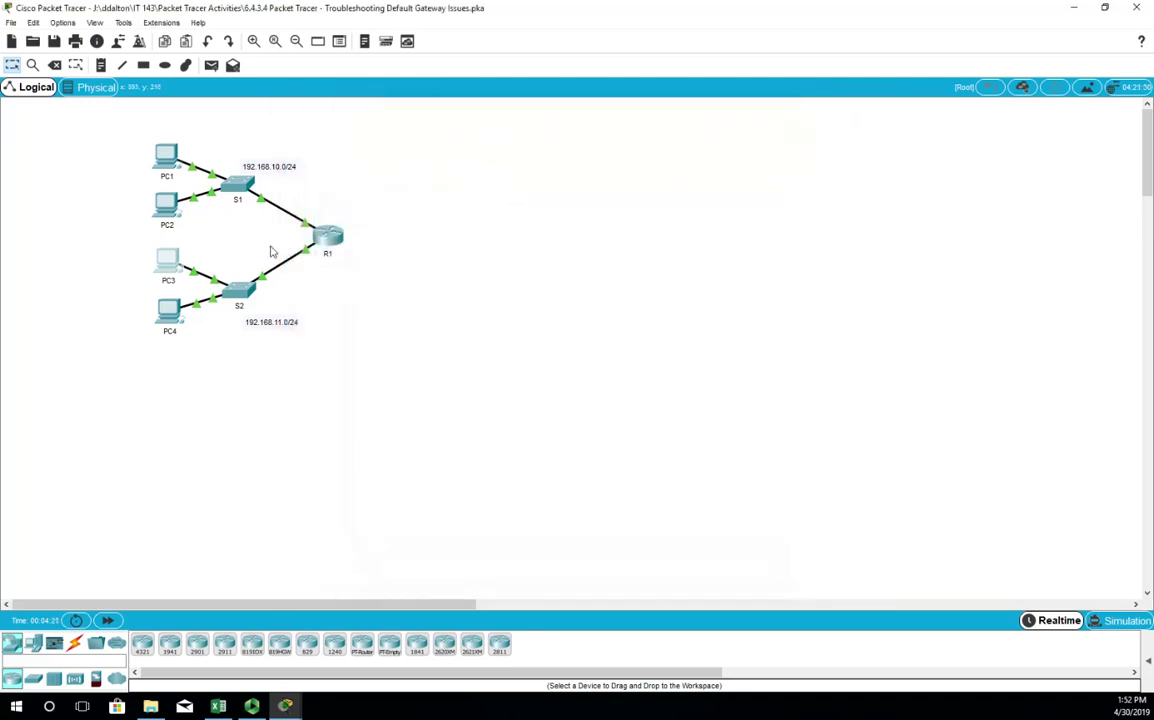
left_click(790, 101)
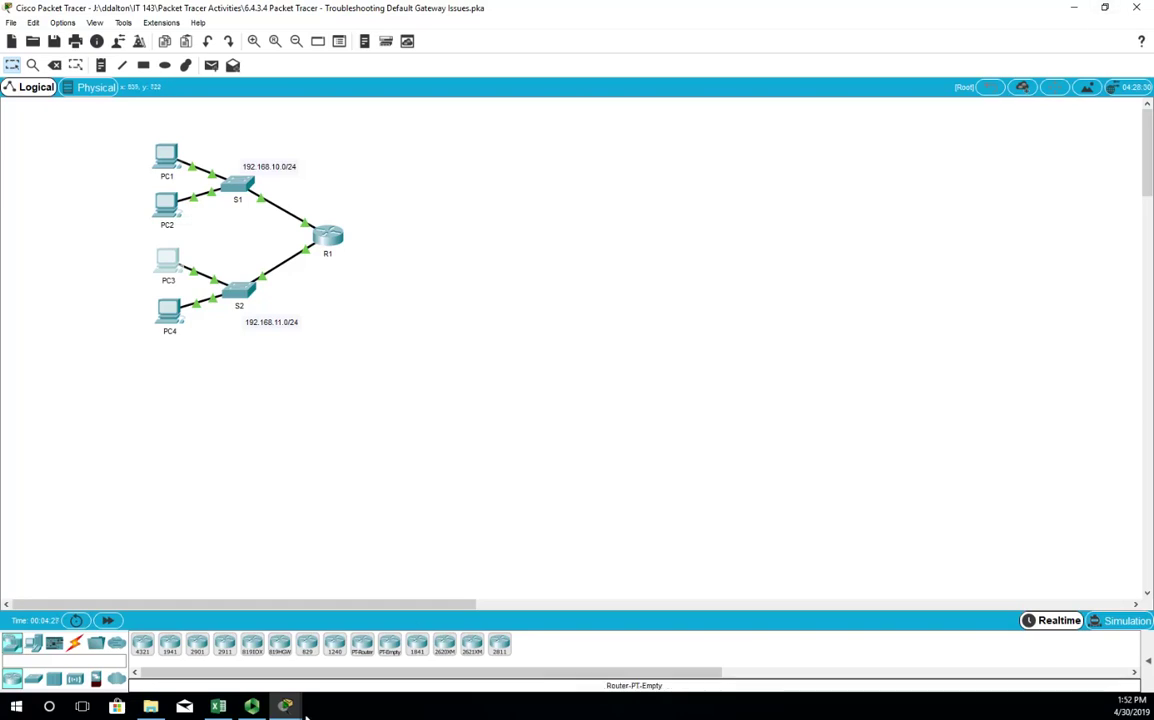
mouse_move(287, 706)
left_click(205, 605)
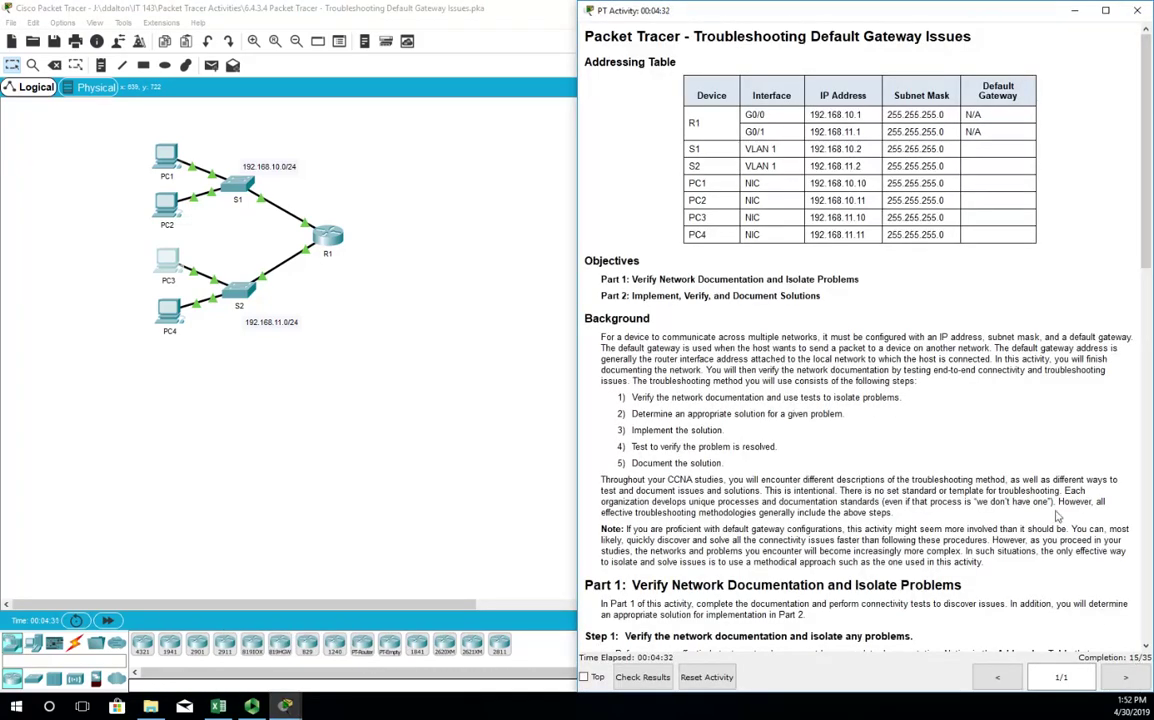
scroll(900, 460, "down", 5)
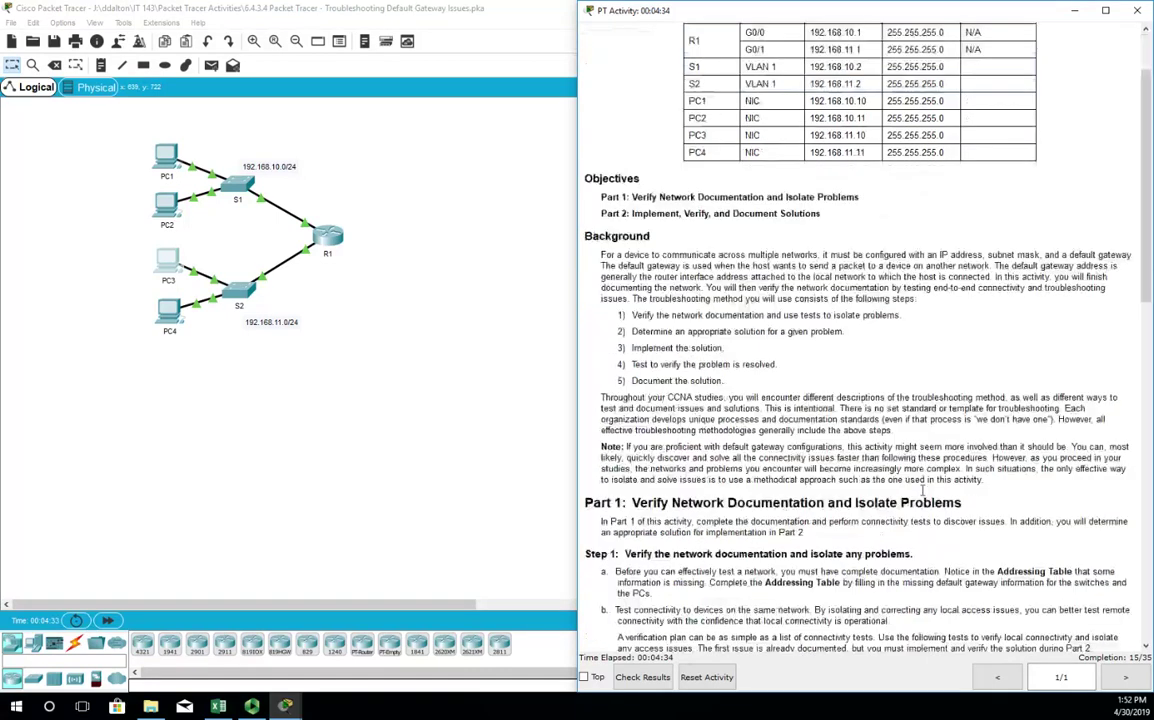
scroll(918, 489, "up", 5)
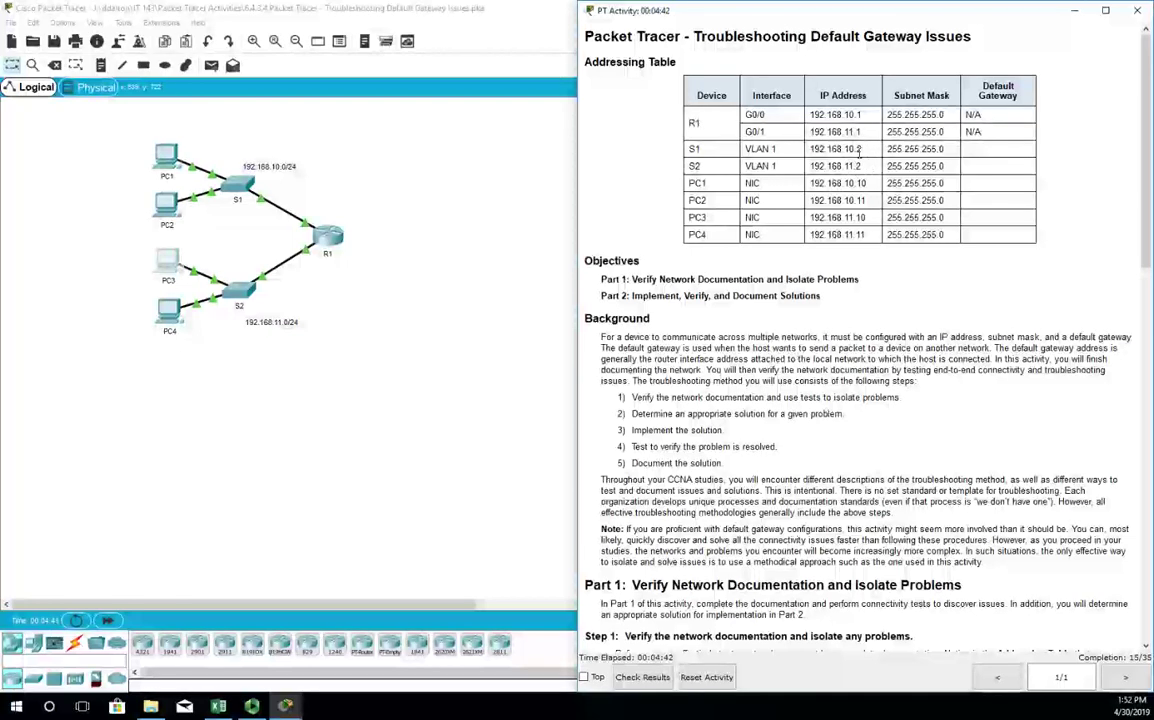
left_click(1137, 12)
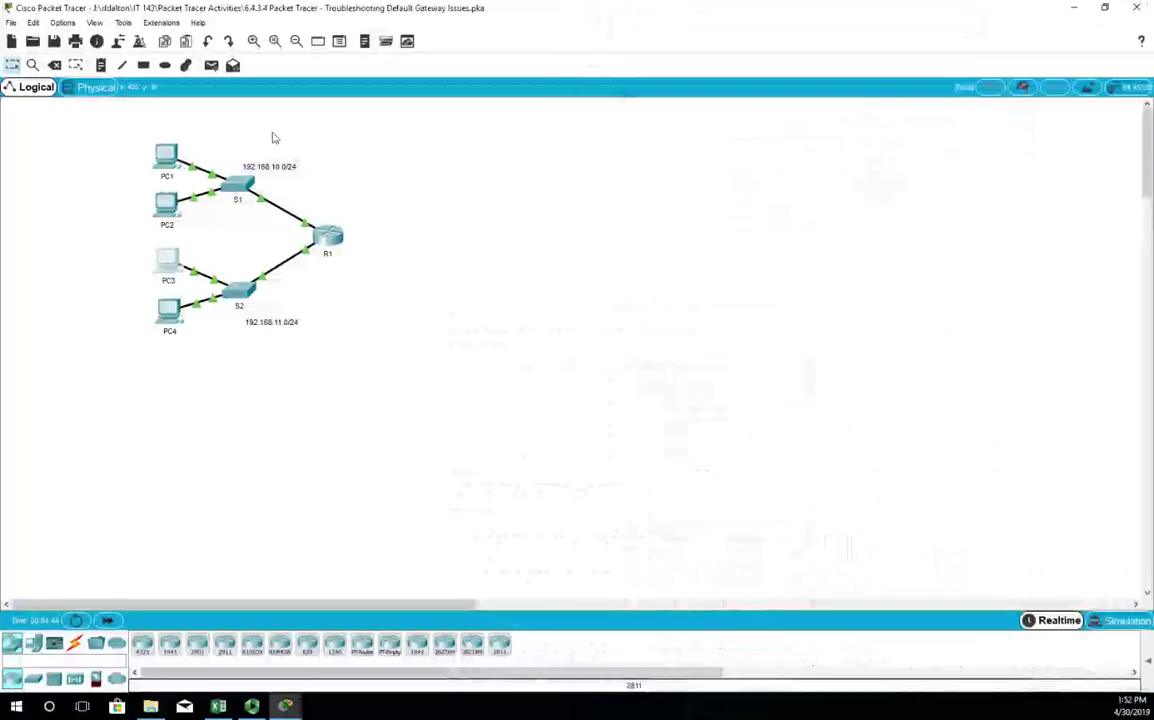
Step: Ping 192.168.10.2 from PC1's command prompt; 3 of 4 replies arrive
left_click(165, 153)
left_click_drag(491, 113, 616, 72)
left_click(800, 150)
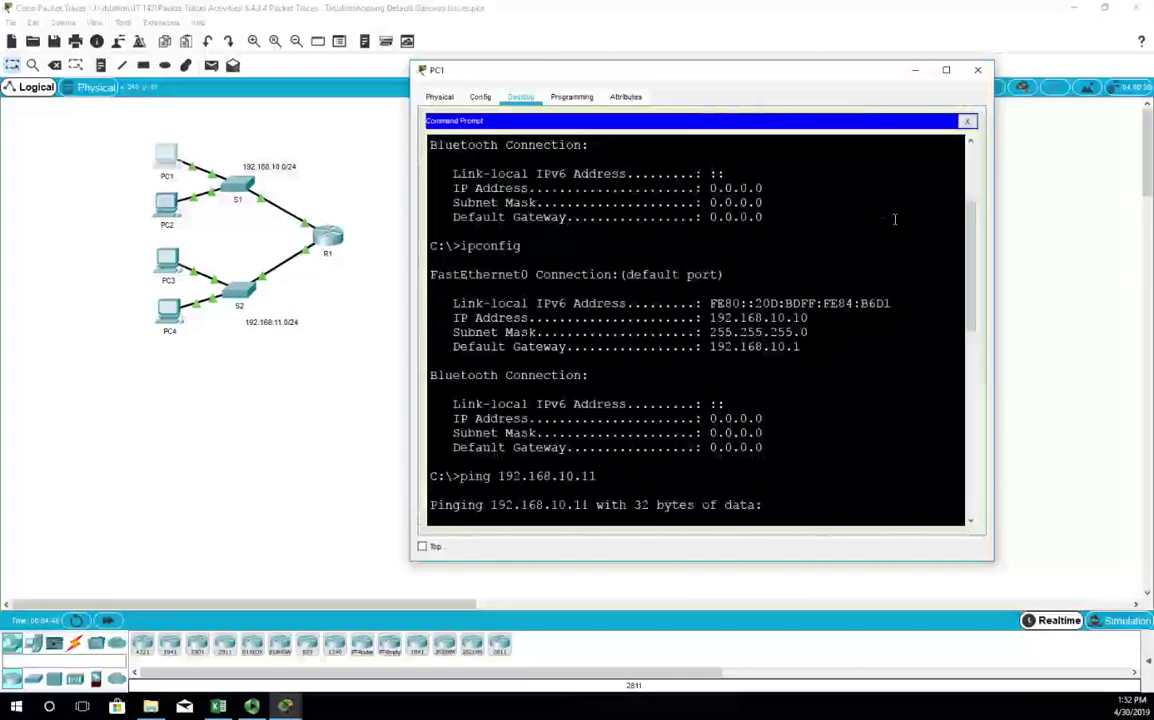
scroll(895, 219, "down", 8)
type("ping ")
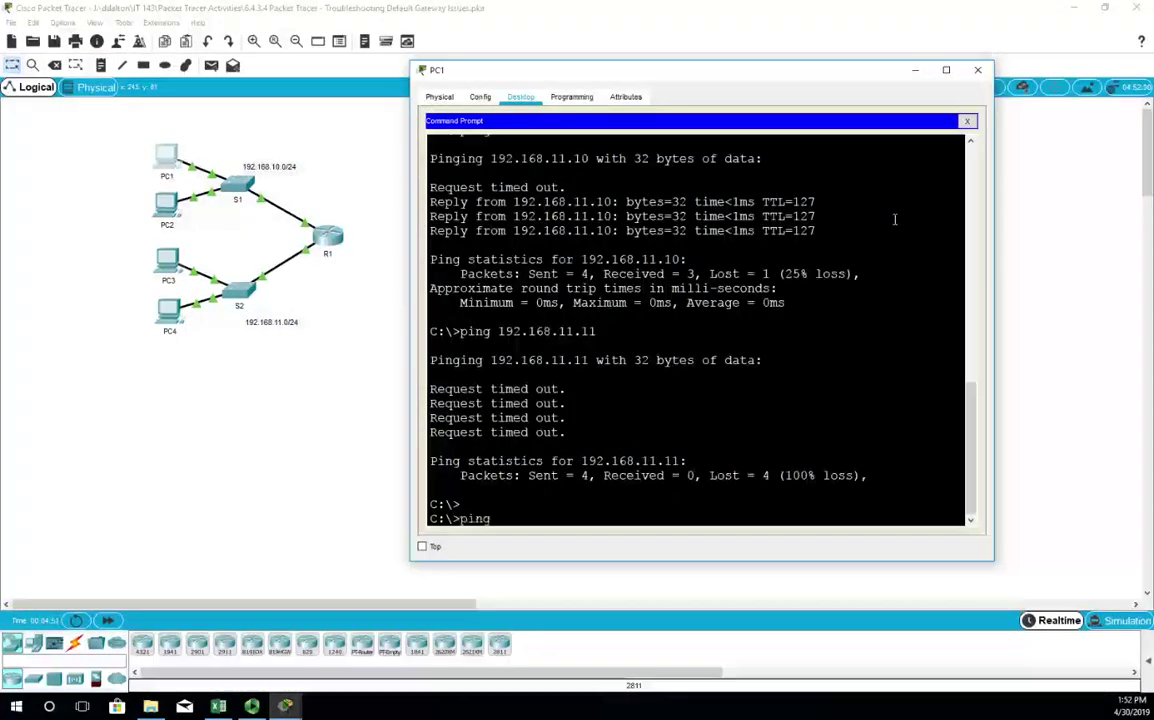
type("192")
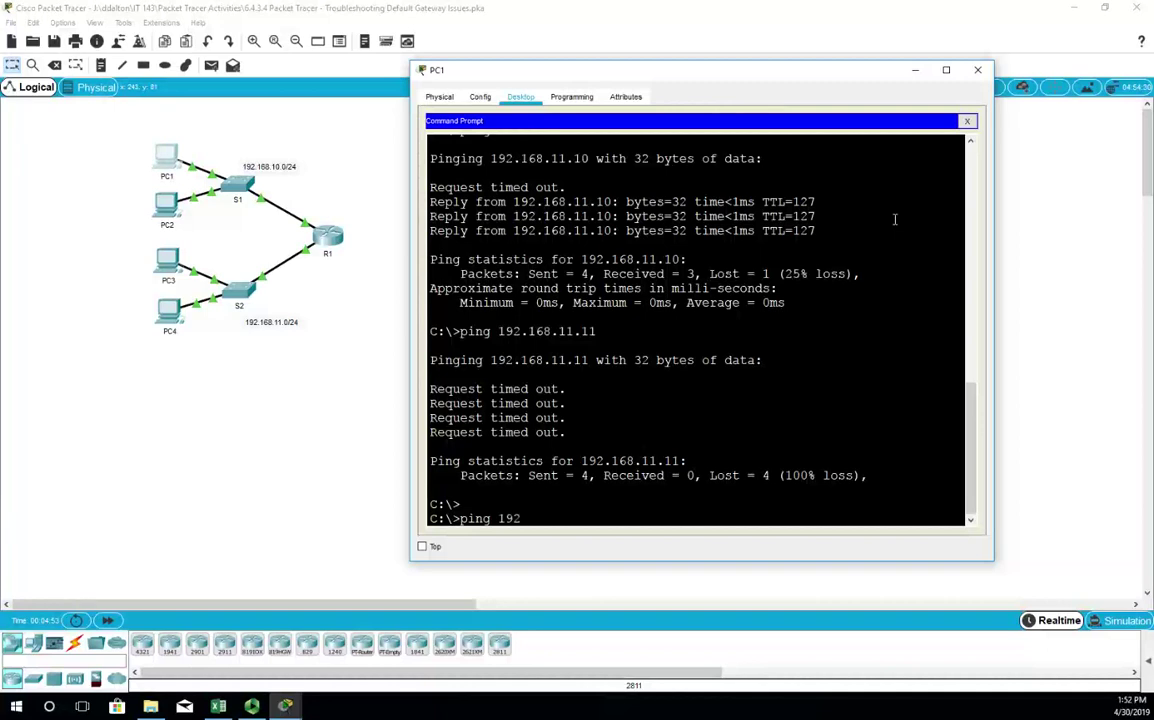
type(".168.10.2")
key("Return")
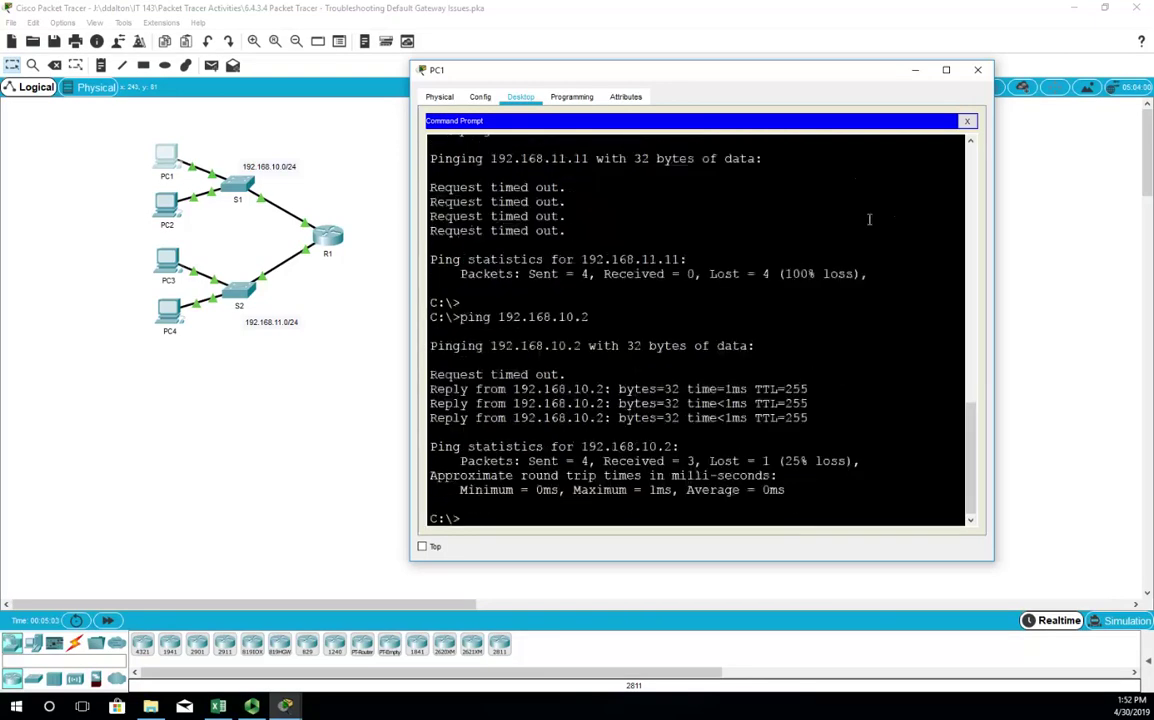
left_click(979, 71)
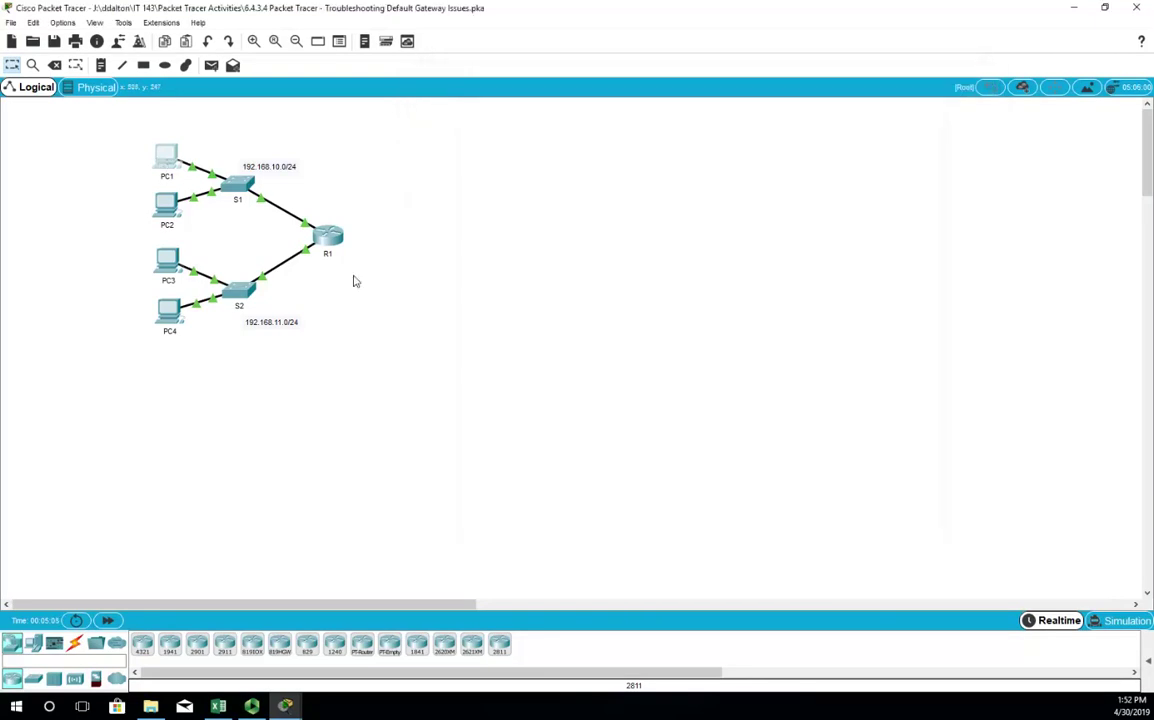
Step: Ping 192.168.11.2 from PC1's command prompt, which times out
left_click(166, 163)
left_click_drag(626, 103, 784, 72)
left_click(835, 150)
scroll(888, 201, "down", 5)
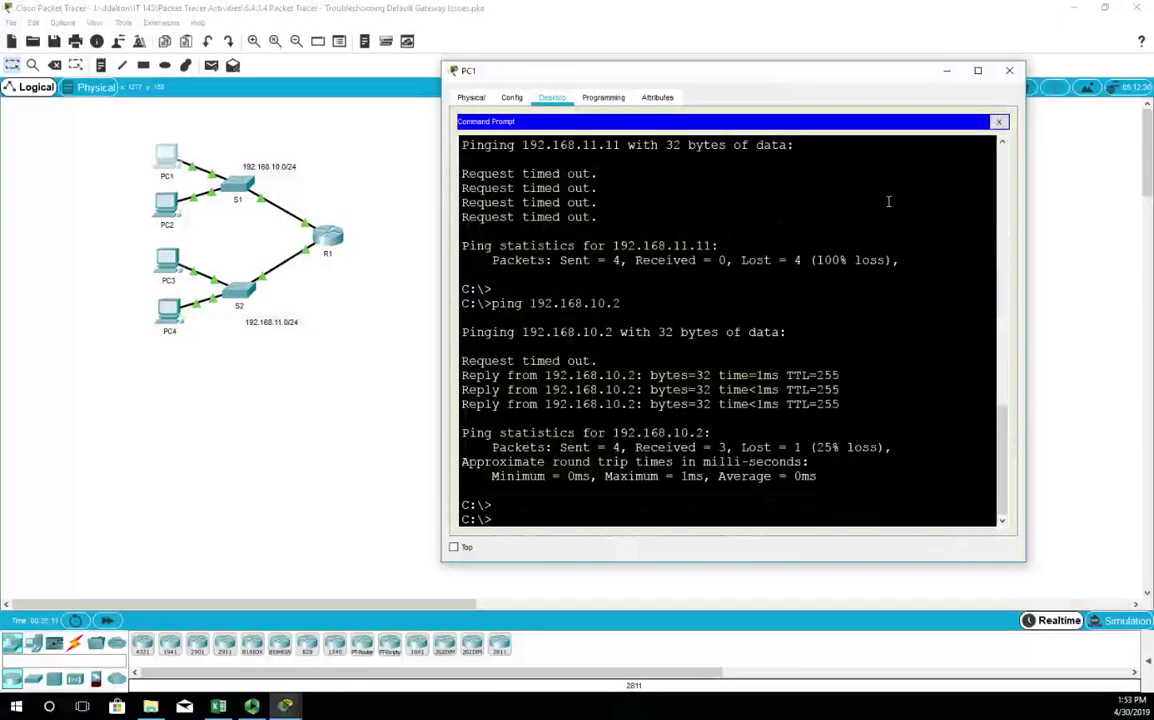
type("ping 19")
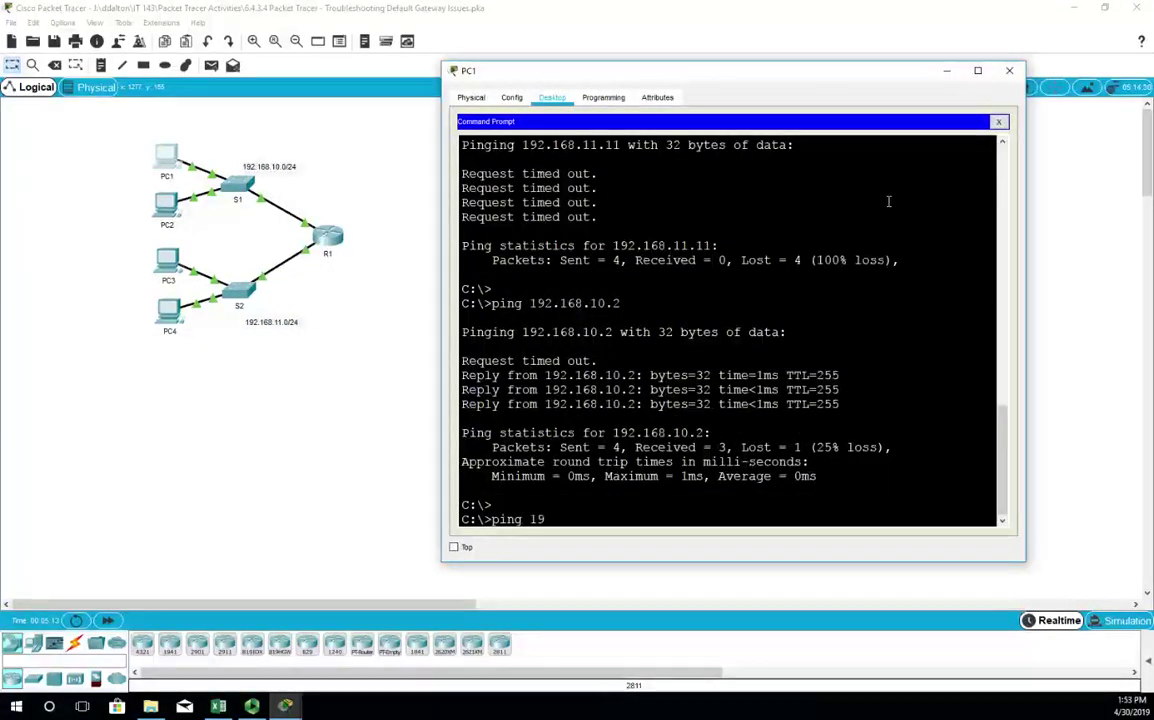
type("2.168.11.2")
key("Return")
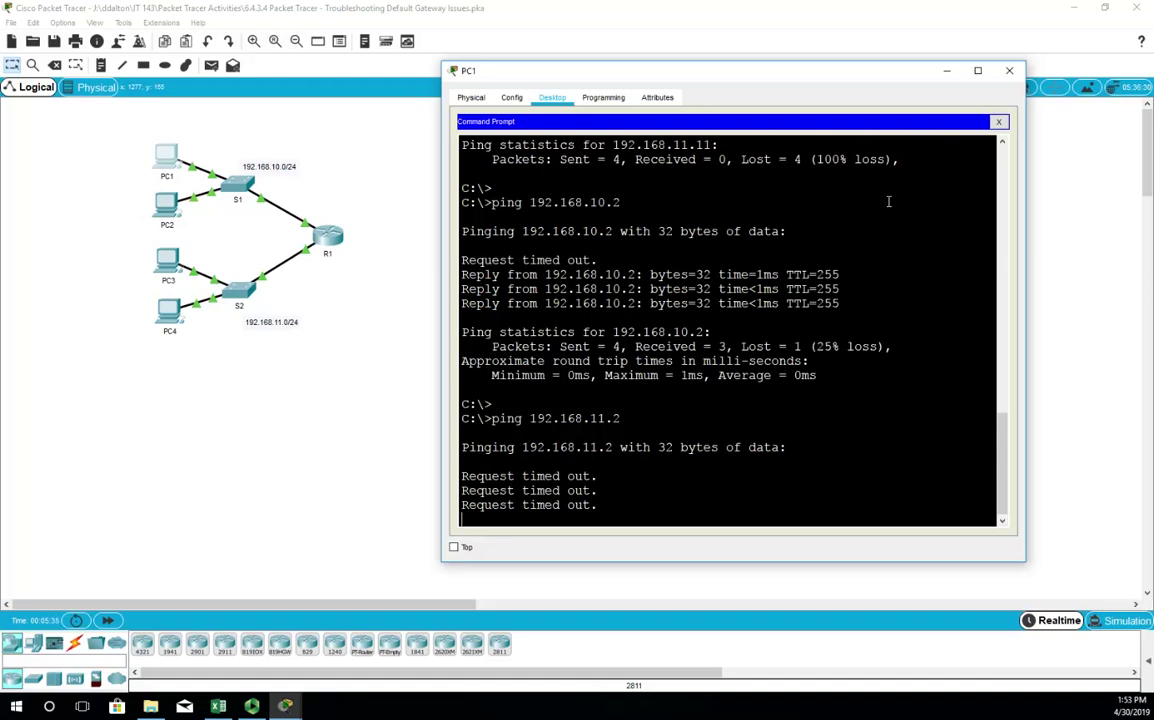
Step: Open S2's CLI in a widened window and enter privileged mode with en
left_click(1008, 71)
left_click(238, 290)
left_click(485, 170)
left_click_drag(768, 330, 1028, 330)
key("Return")
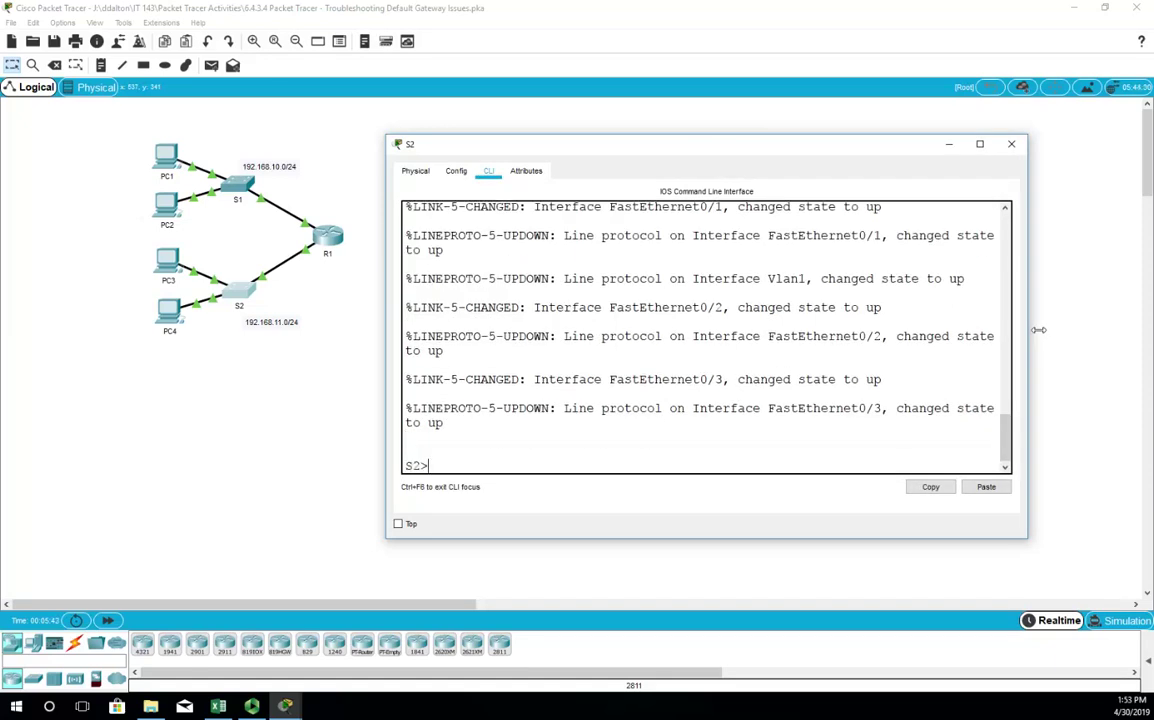
type("en")
key("Return")
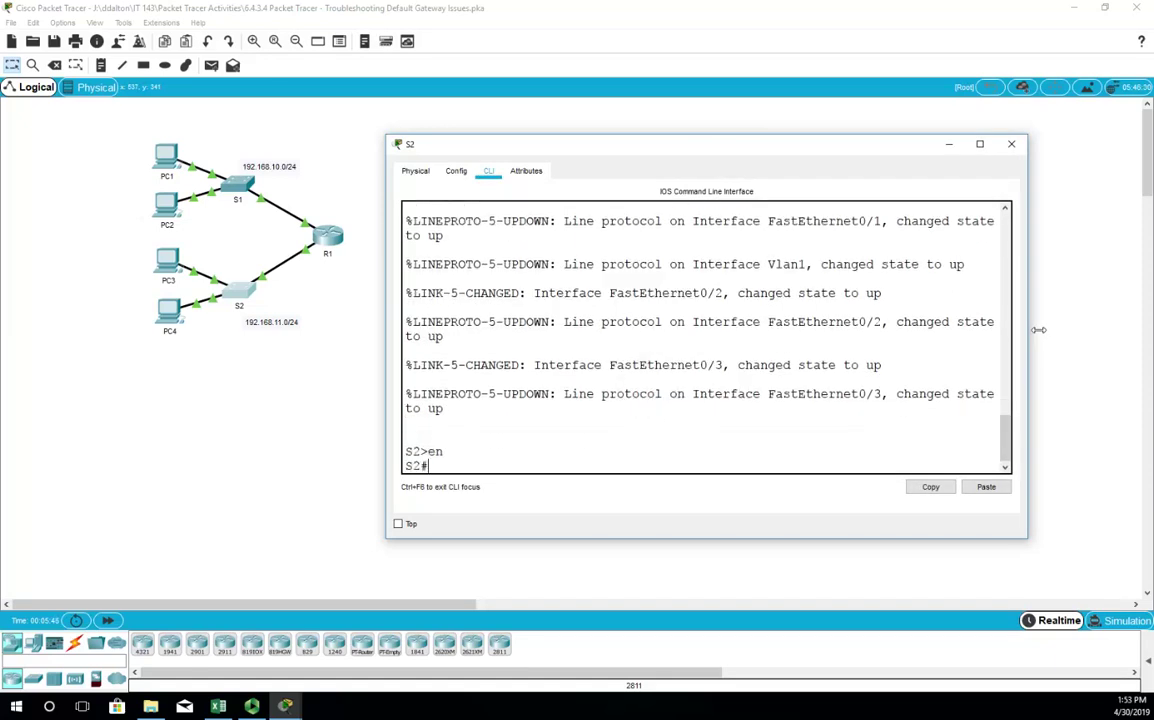
Step: Show S2's running config with sh run, noting Vlan1 has no IP address
type("sh run")
key("Return")
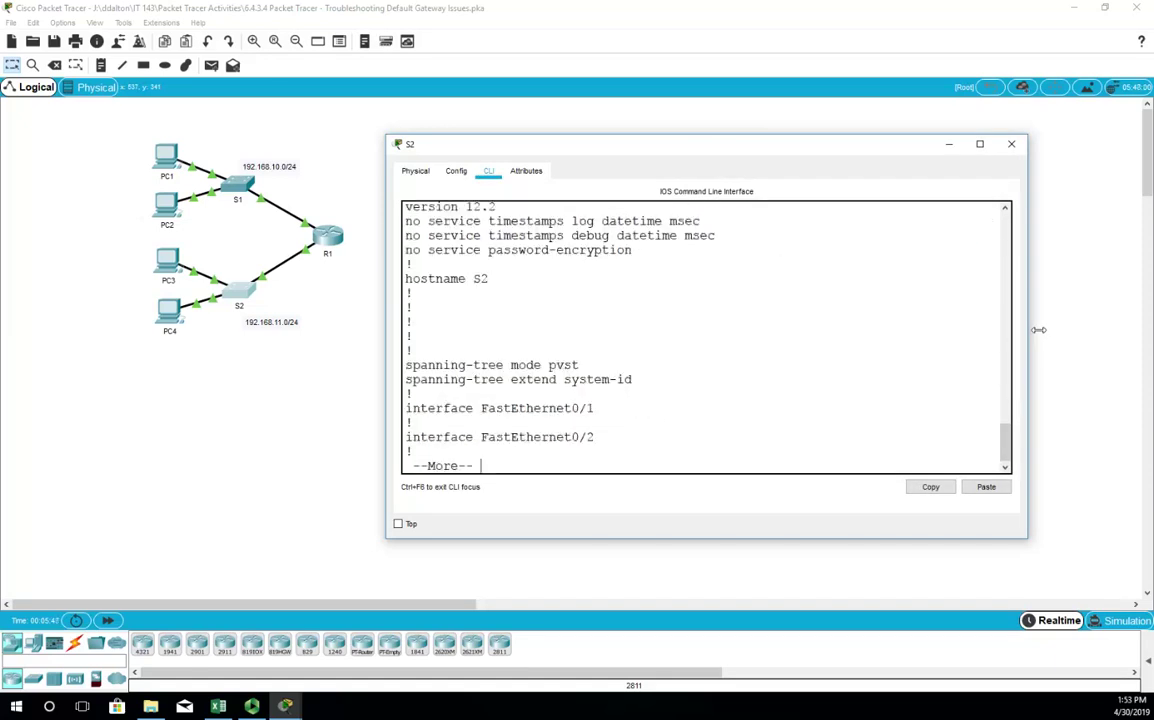
key("space")
key("space")
key("space")
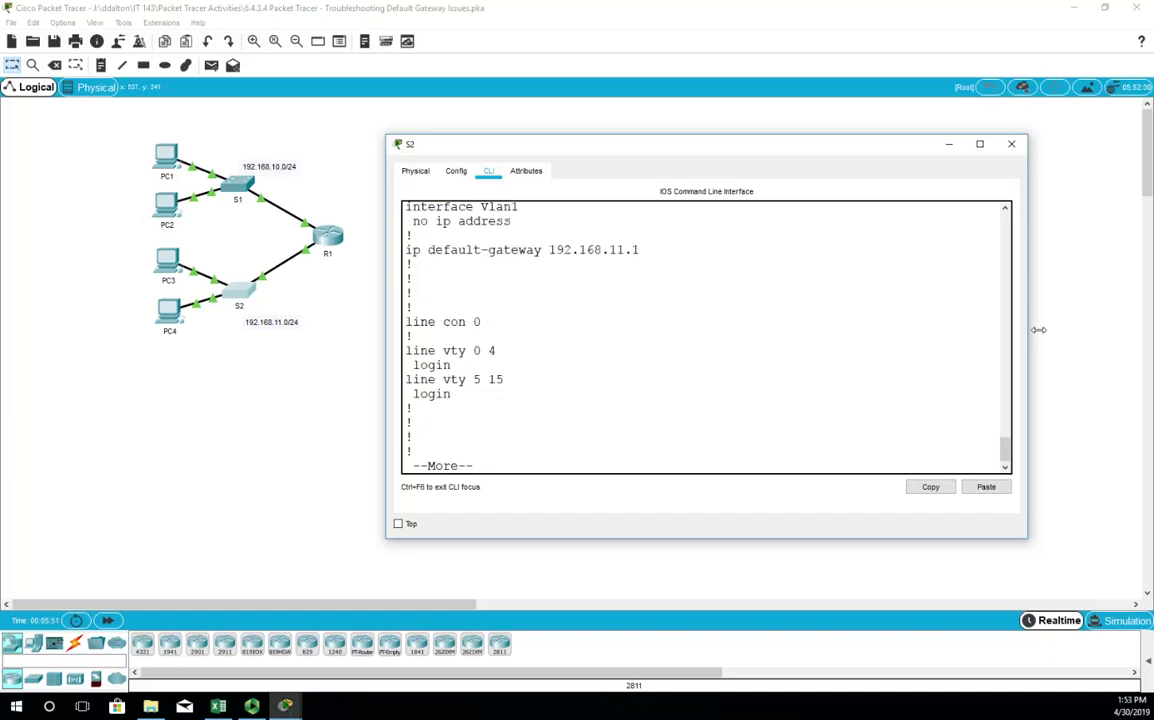
scroll(615, 345, "up", 1)
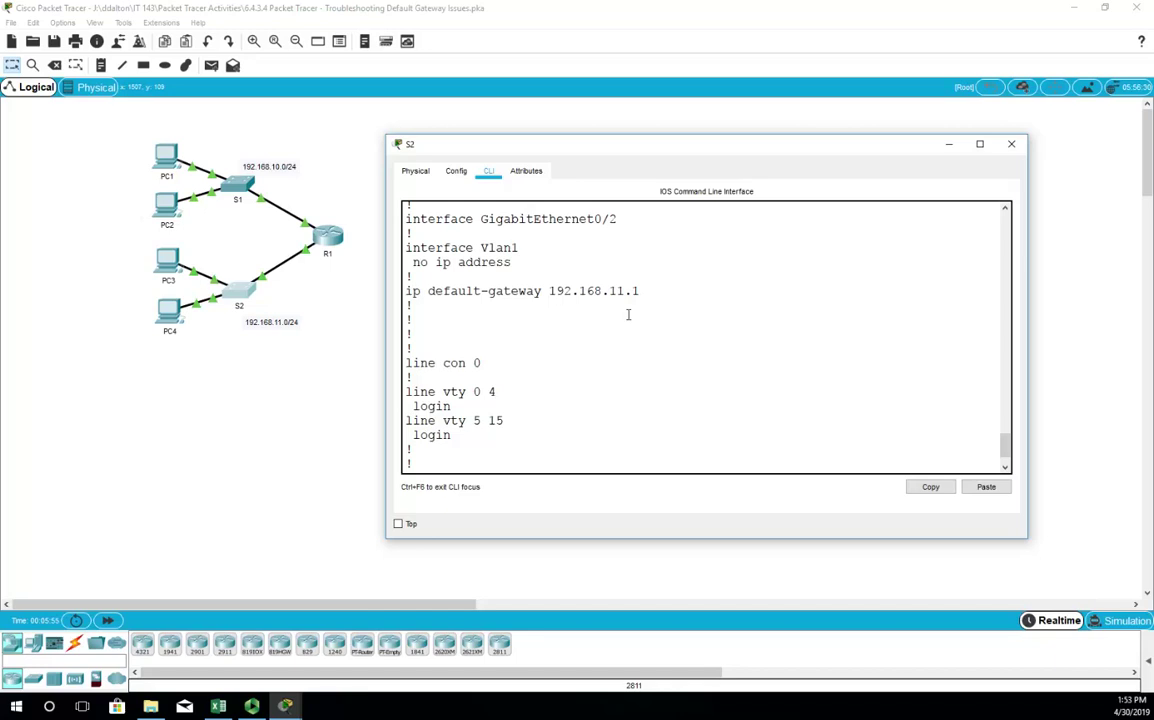
scroll(628, 315, "up", 1)
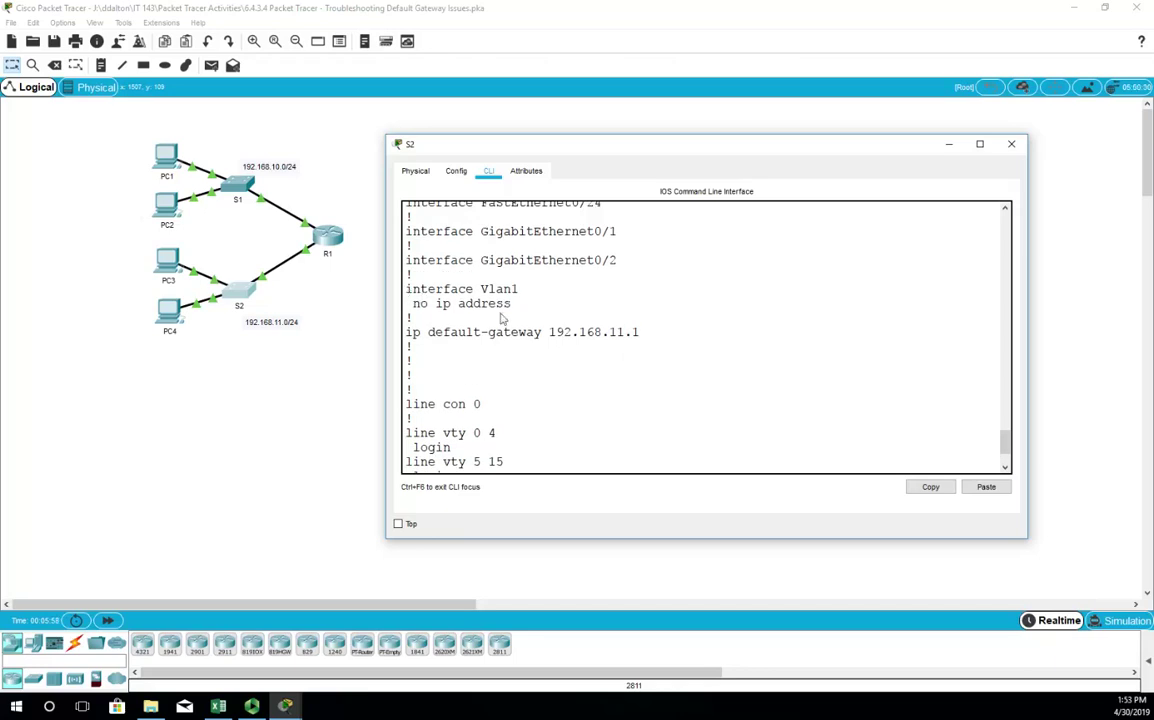
left_click_drag(511, 304, 406, 289)
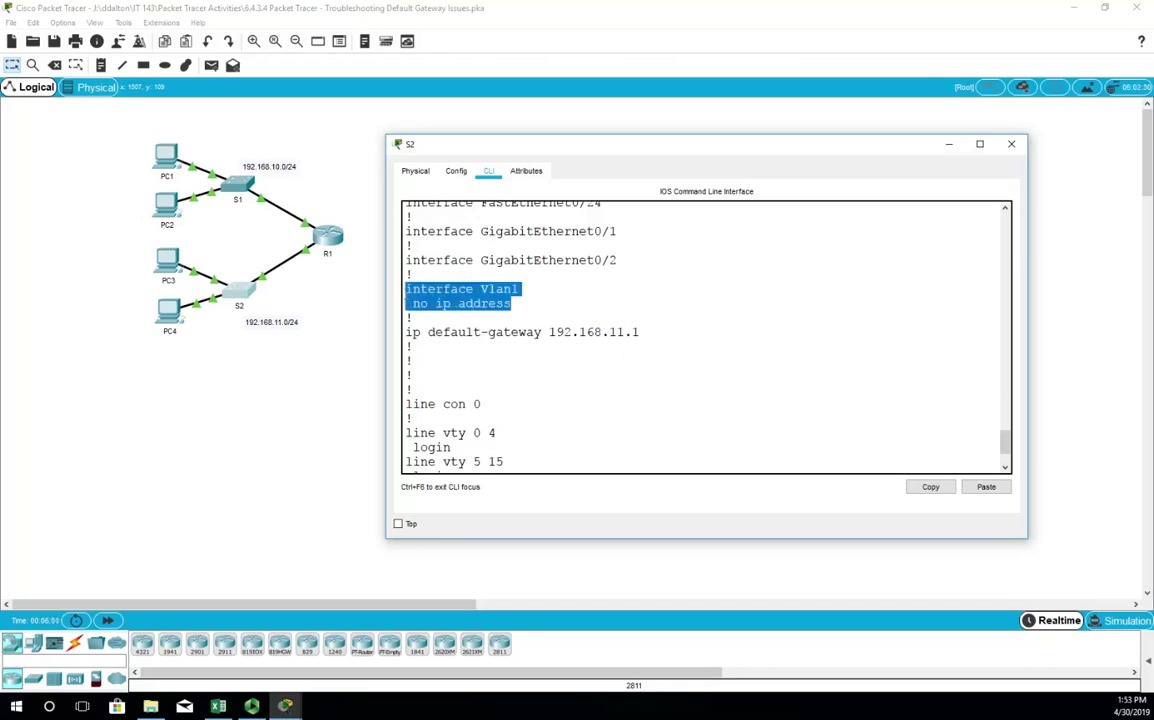
left_click(586, 431)
scroll(586, 431, "down", 3)
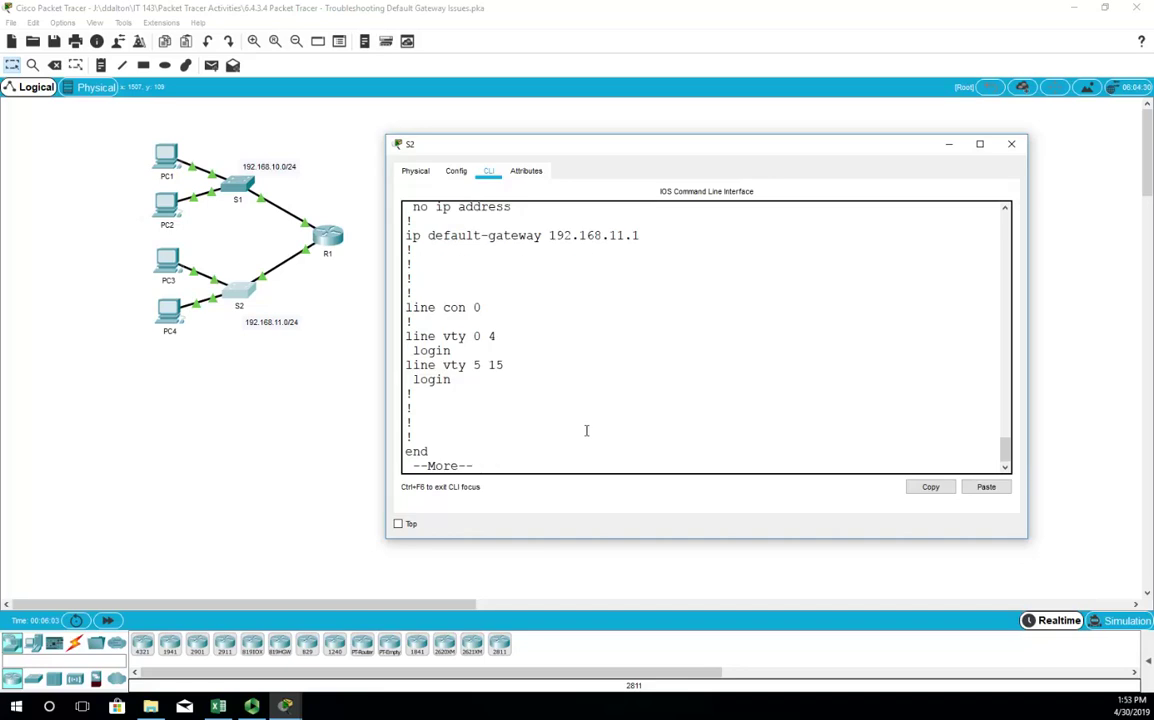
key("Return")
Step: Assign 192.168.11.1 255.255.255.0 to S2's interface vlan 1 in global config mode
type("config t")
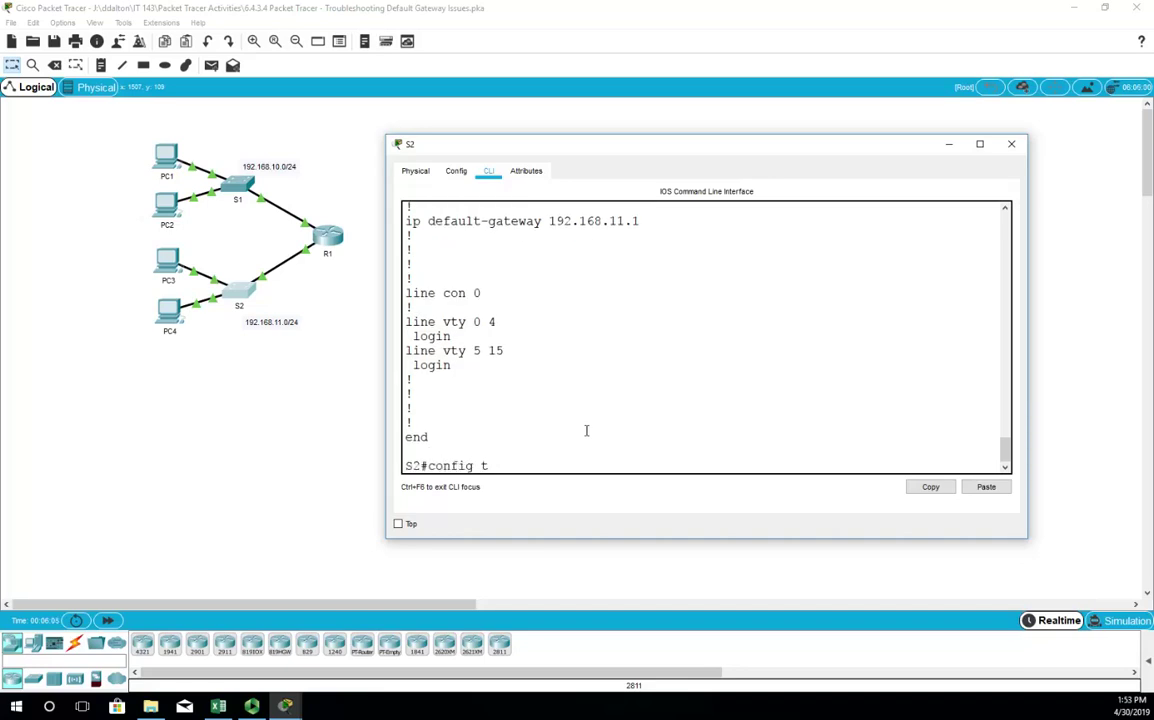
key("Return")
type("int vlan 1")
key("Return")
type("ip add ")
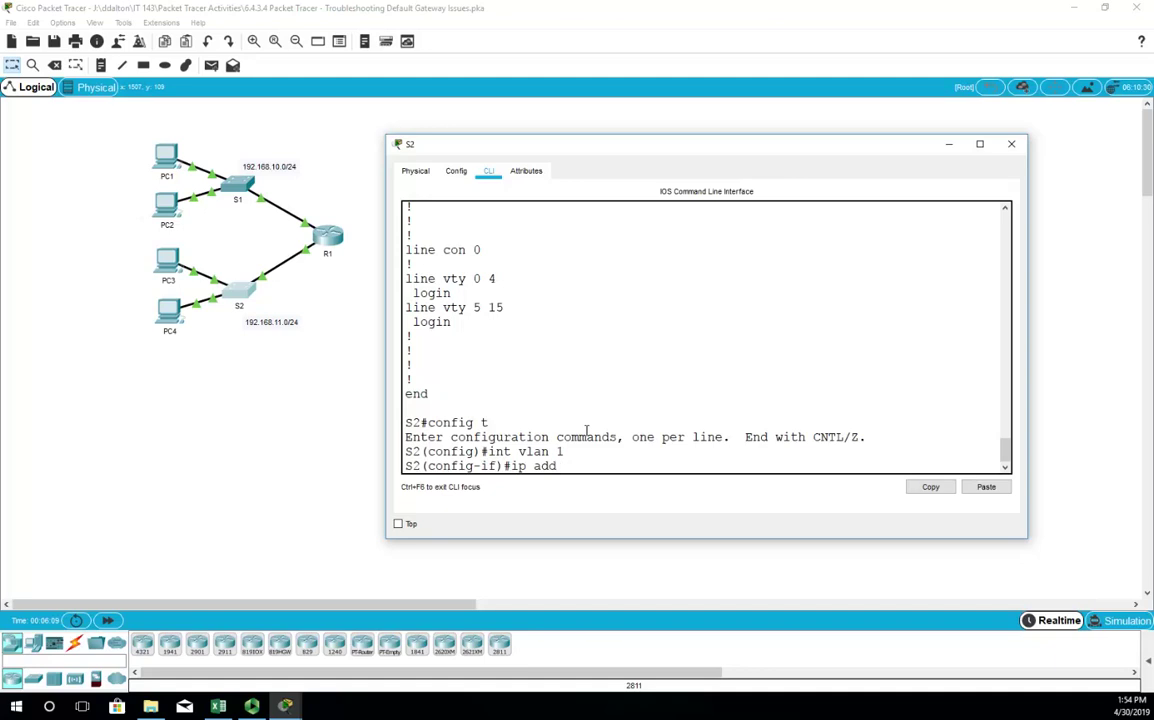
type("192.168.11.1 255.255.255.0")
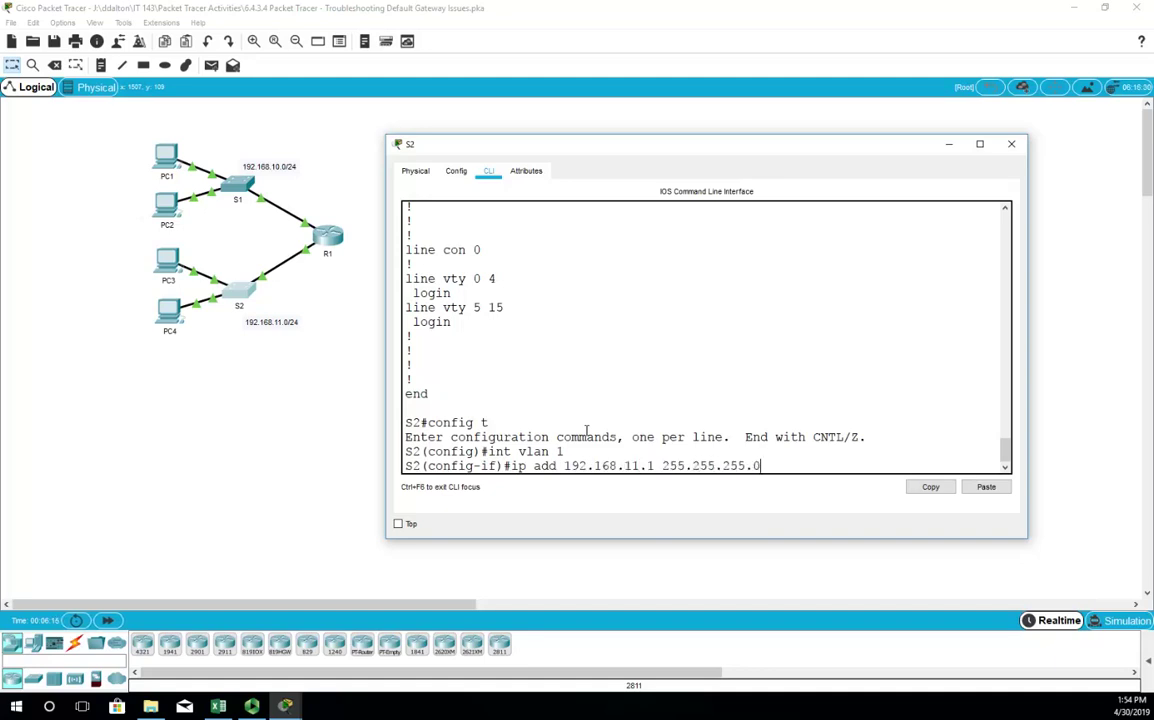
key("Return")
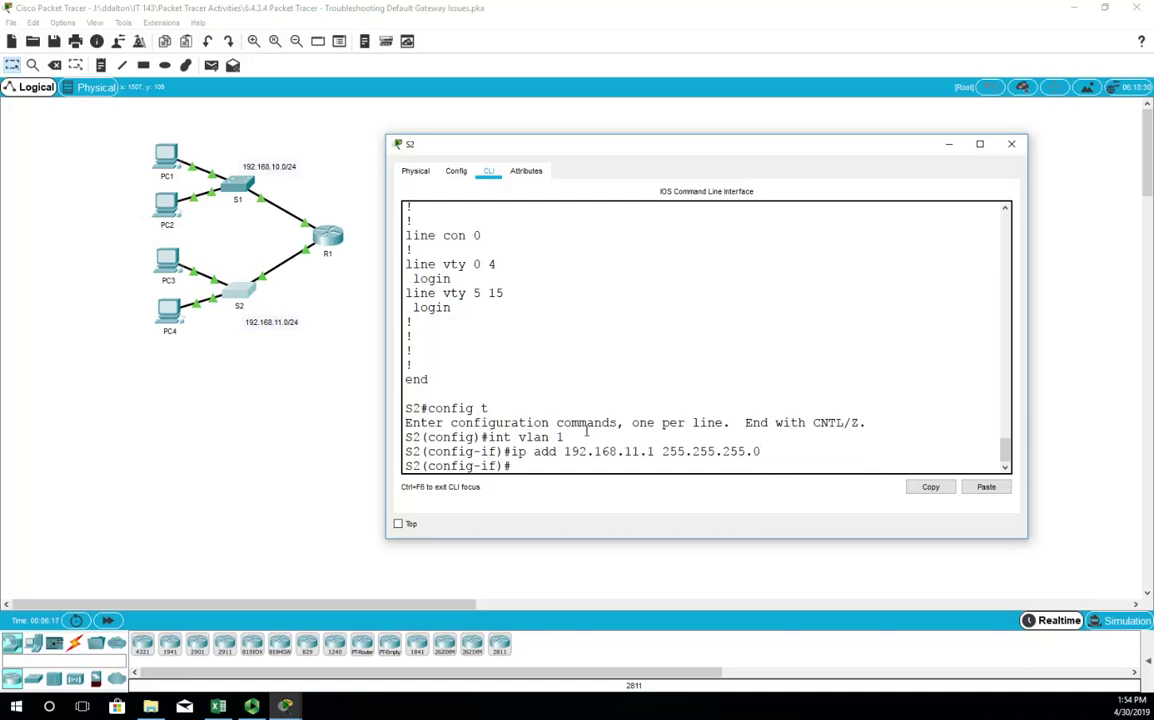
Step: Verify with sh ip int b that Vlan1 is up/up, then close S2's window
type("end")
key("Return")
type("sh ip int b")
key("Return")
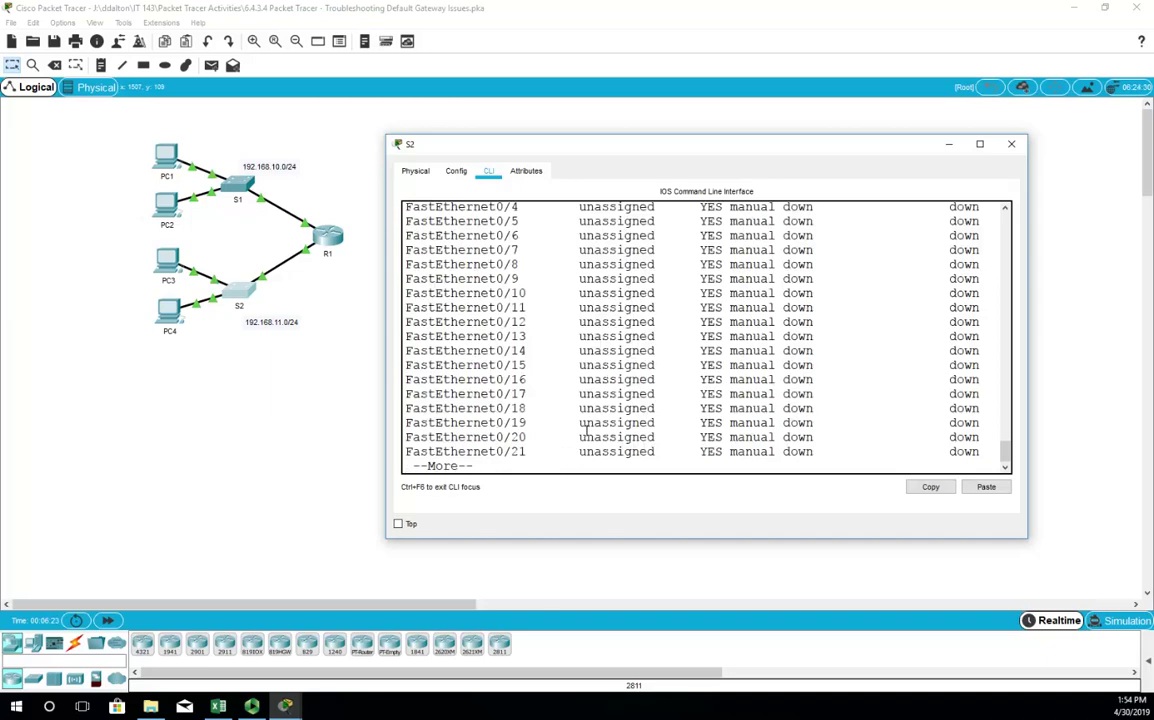
key("space")
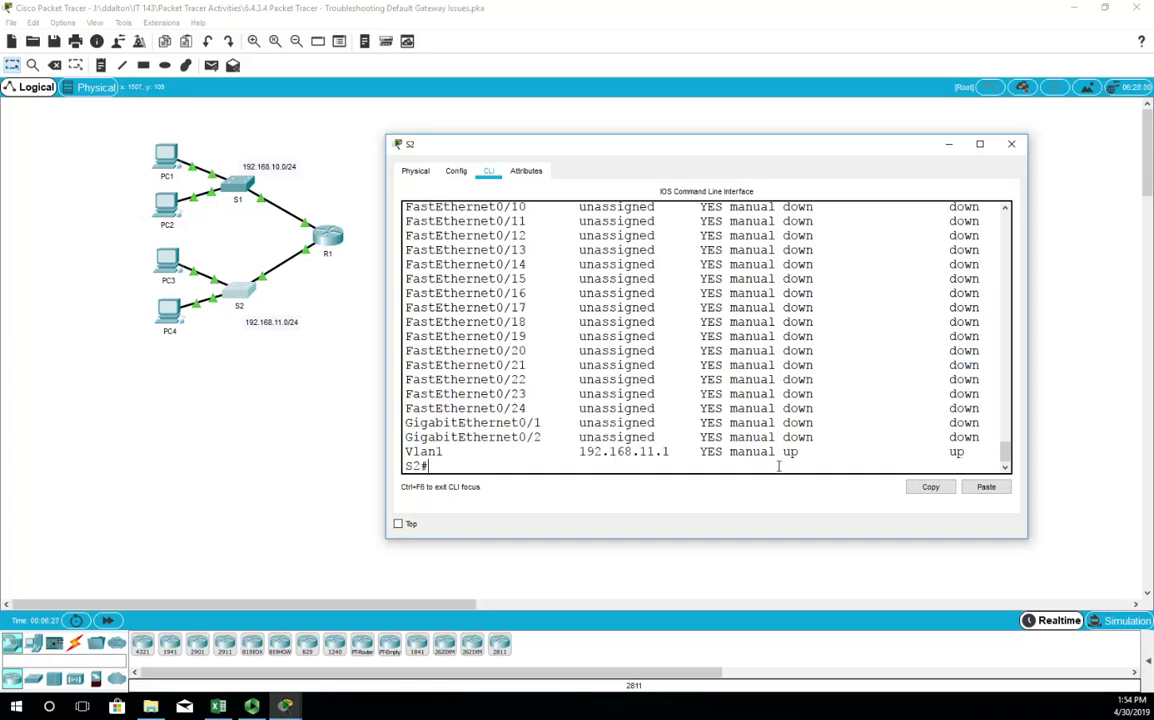
left_click(1011, 144)
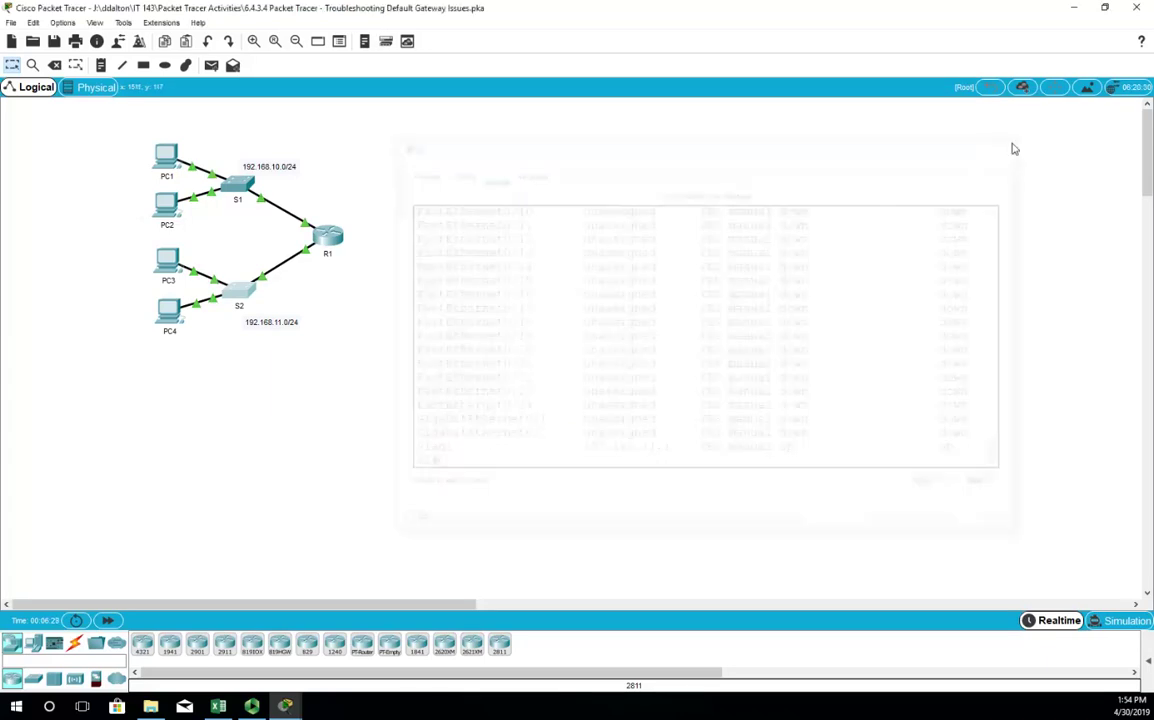
Step: From S2's widened command line, ping 192.168.11.10 (4 of 5 replies) and 192.168.10.10 (0 of 5)
left_click(238, 289)
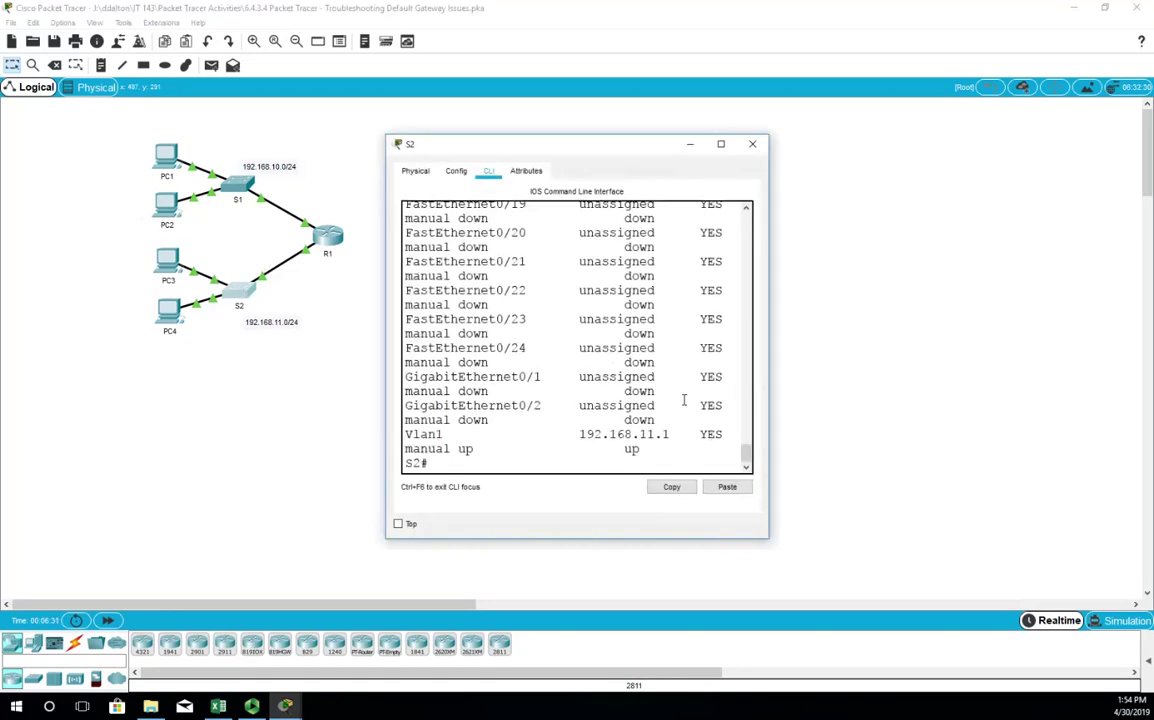
left_click_drag(765, 268, 1103, 268)
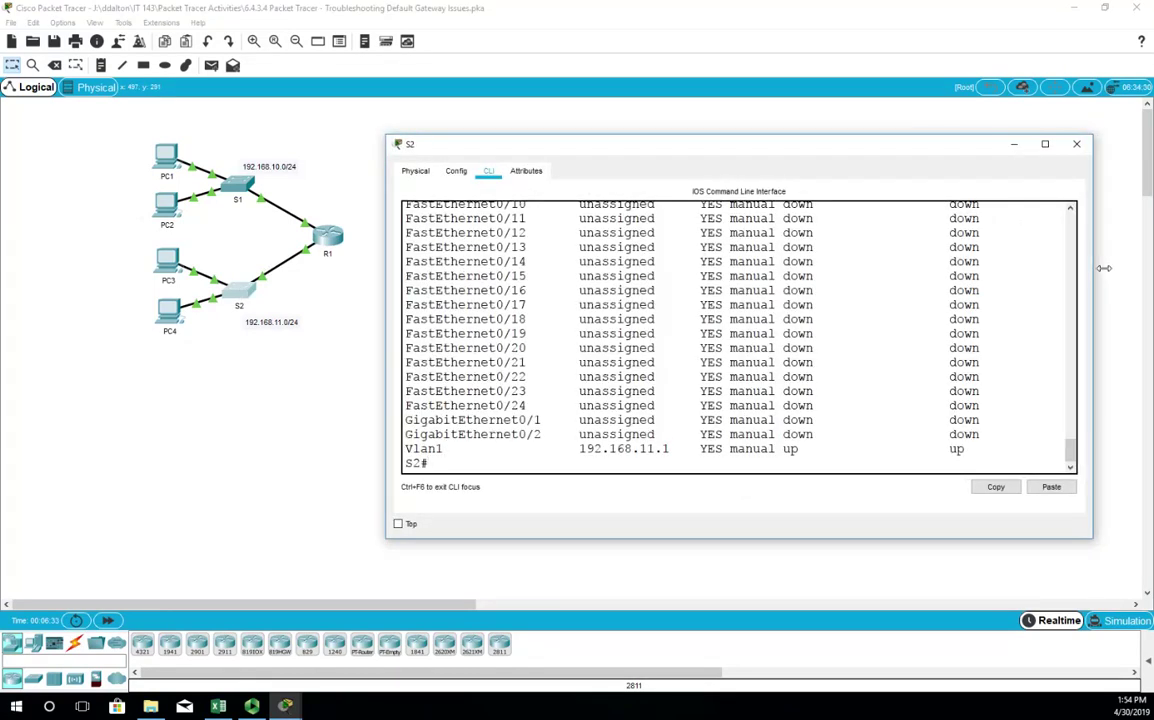
type("ping 192.168.11.10")
key("Return")
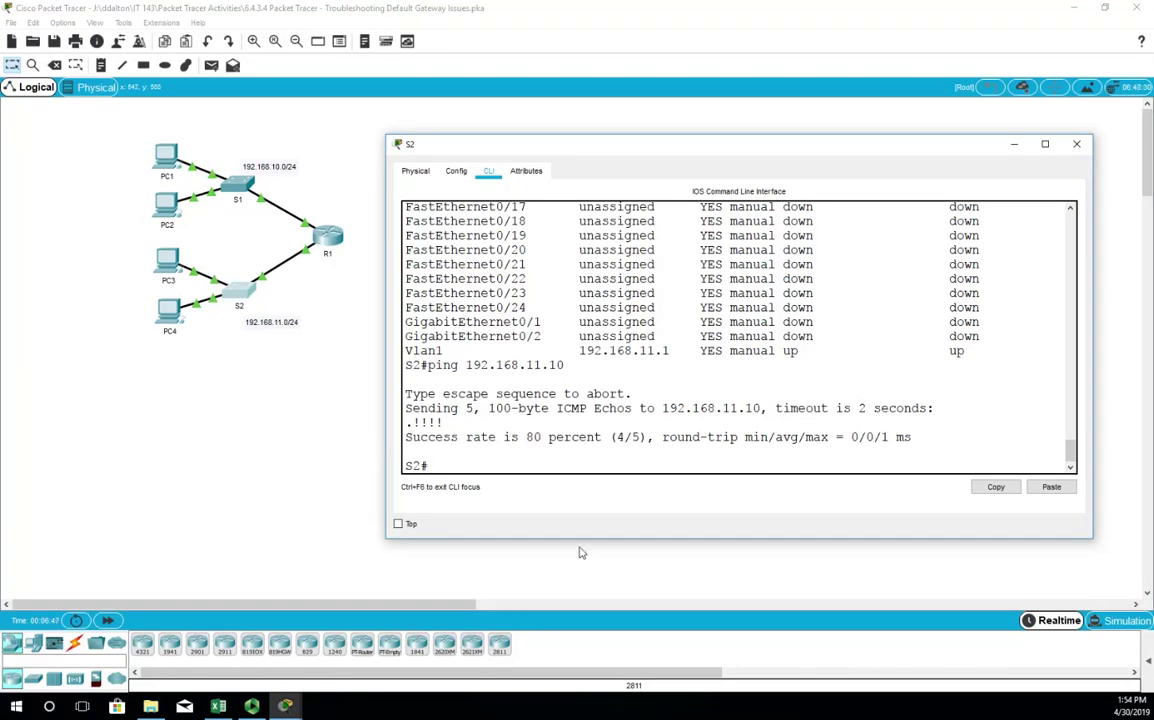
key("Up")
key("BackSpace")
key("BackSpace")
key("BackSpace")
key("BackSpace")
type("0.10")
key("Return")
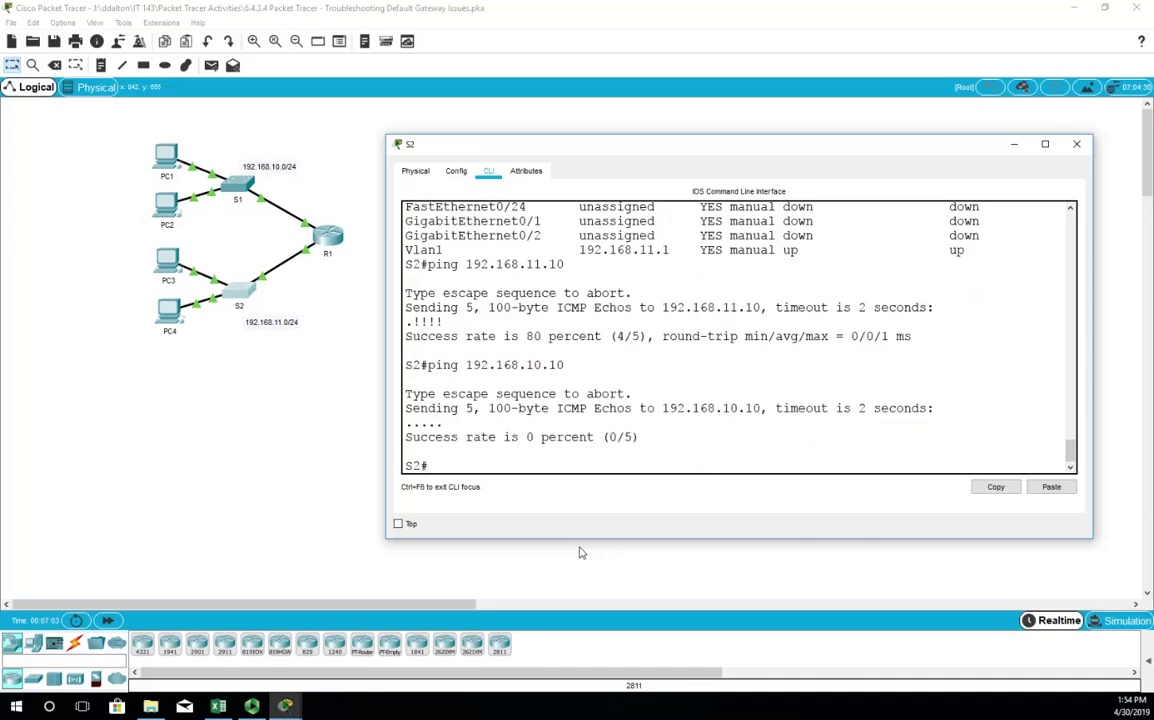
Step: Show S2's running configuration and find the wrong VLAN 1 address 192.168.11.1
type("sh run")
key("Return")
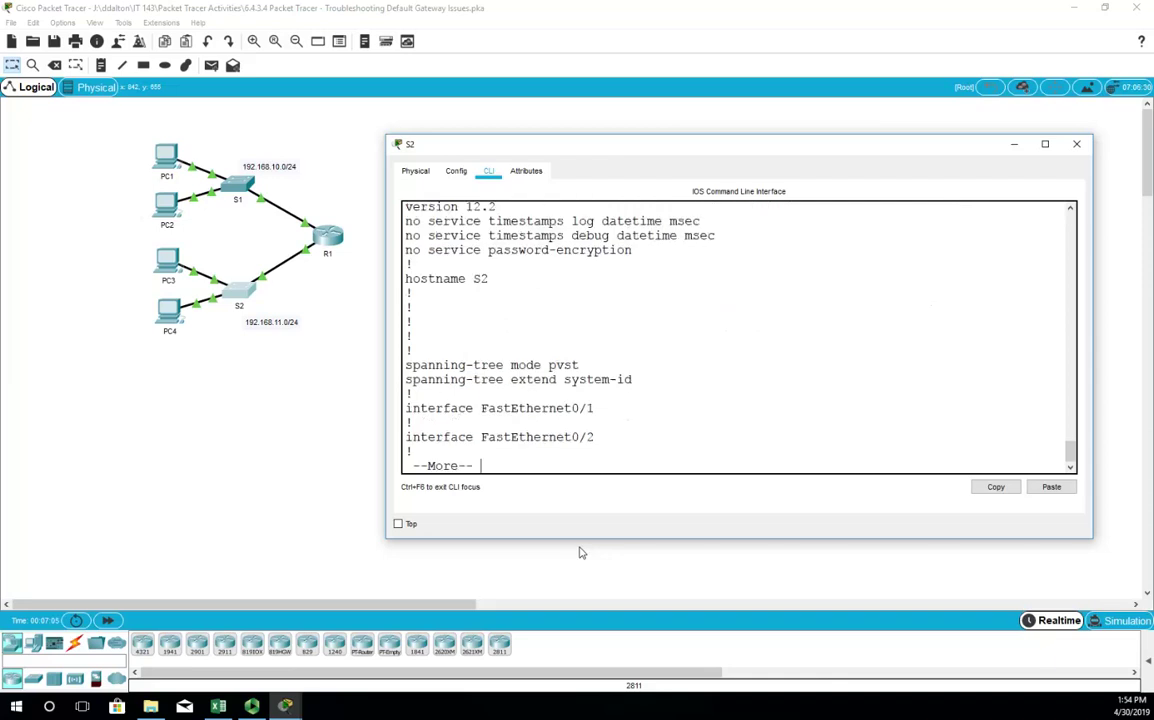
key("space")
key("space")
key("space")
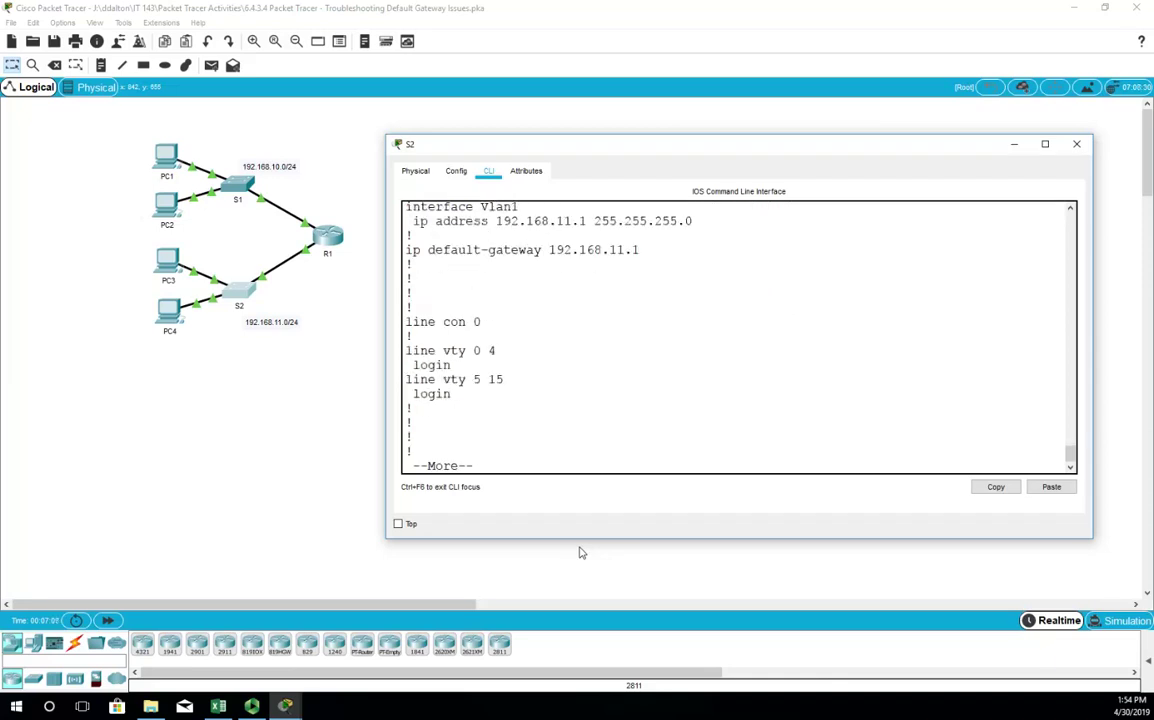
scroll(570, 350, "up", 1)
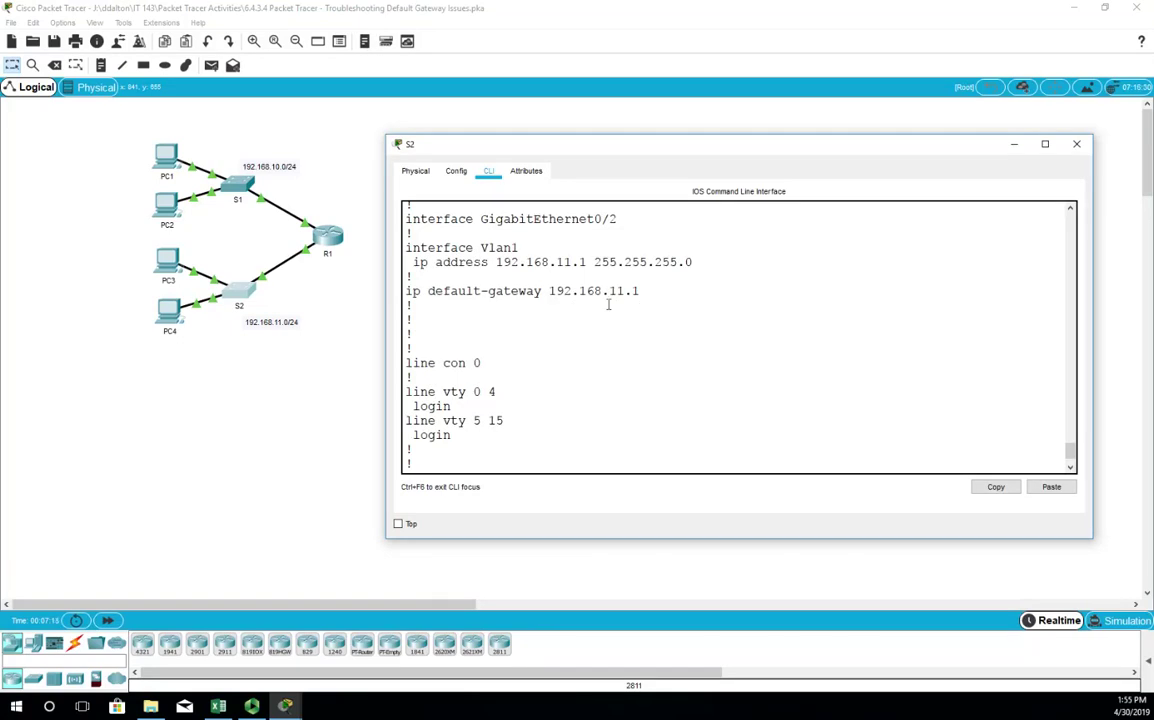
left_click_drag(412, 262, 524, 248)
left_click_drag(597, 257, 588, 262)
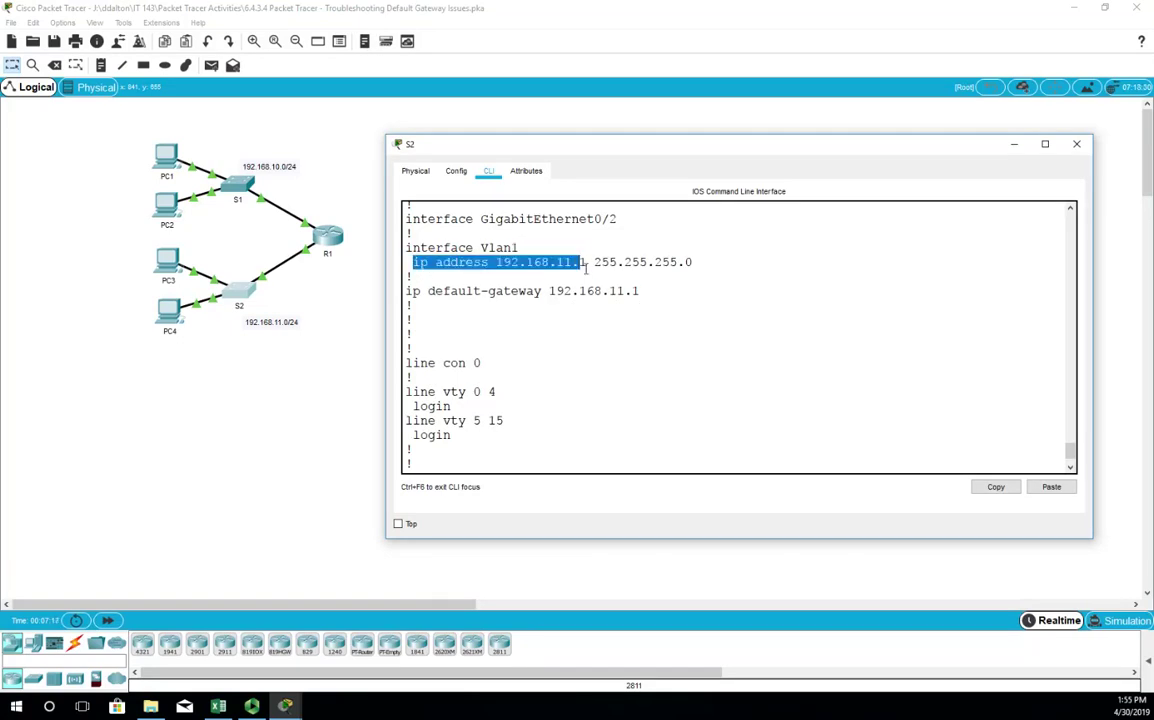
key("space")
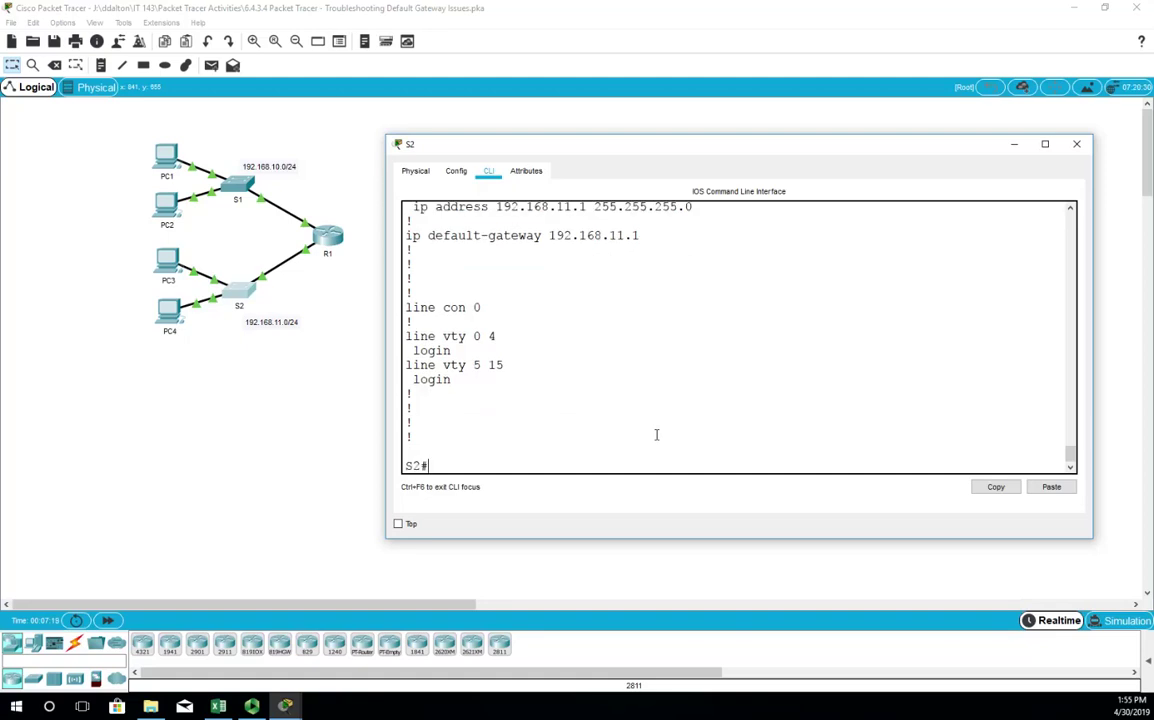
Step: Readdress S2's VLAN 1 to 192.168.11.2 255.255.255.0 and exit configuration mode
type("config t")
key("Return")
type("int")
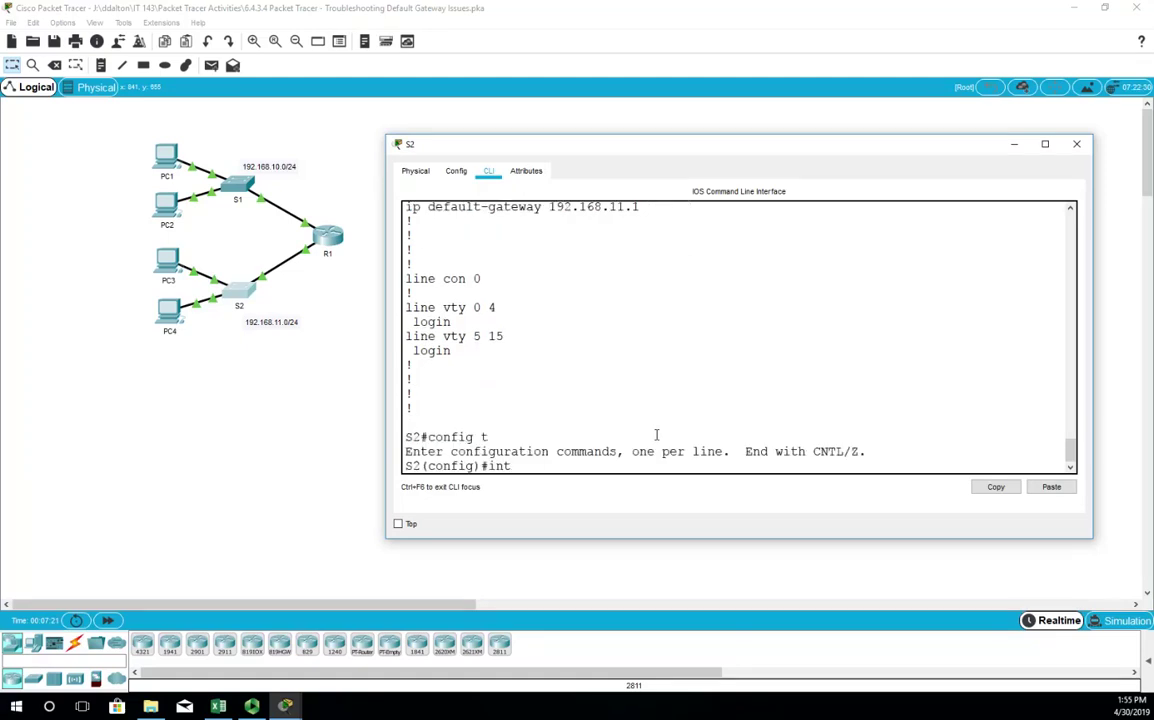
type(" vlan 1")
key("Return")
type("ip ad")
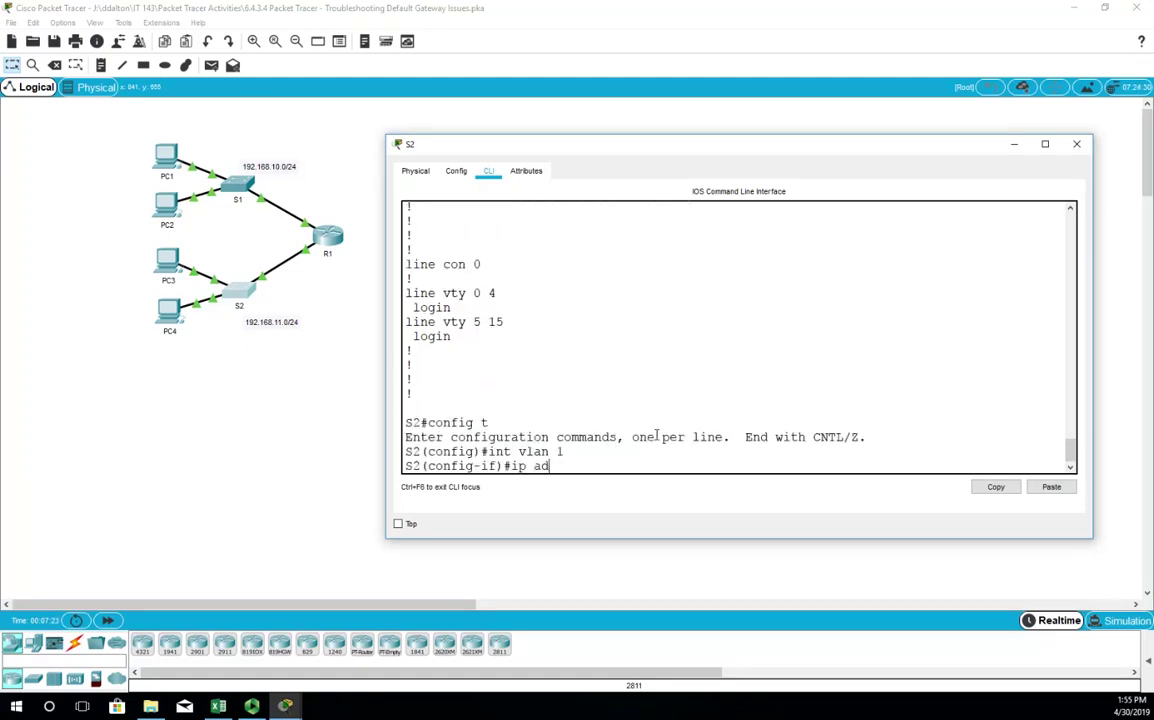
type("d 192.168.11.2 255.255.2")
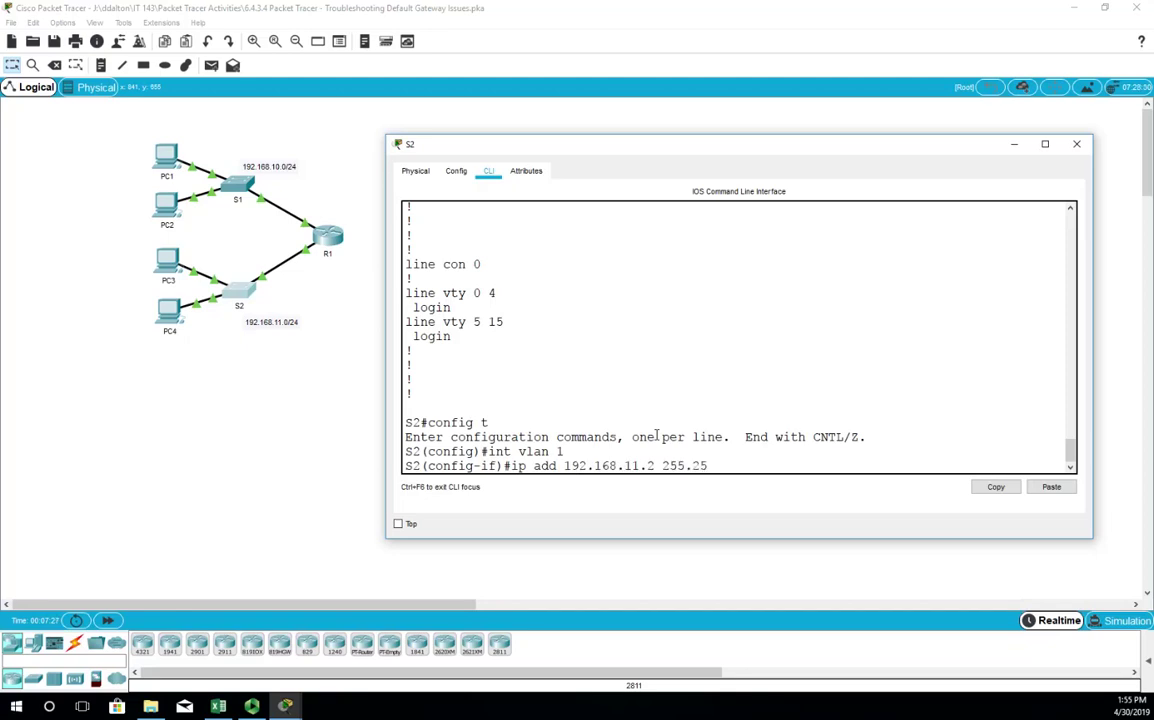
type("55.255.0")
key("Return")
type("end")
key("Return")
type("ping 192.168.10.10")
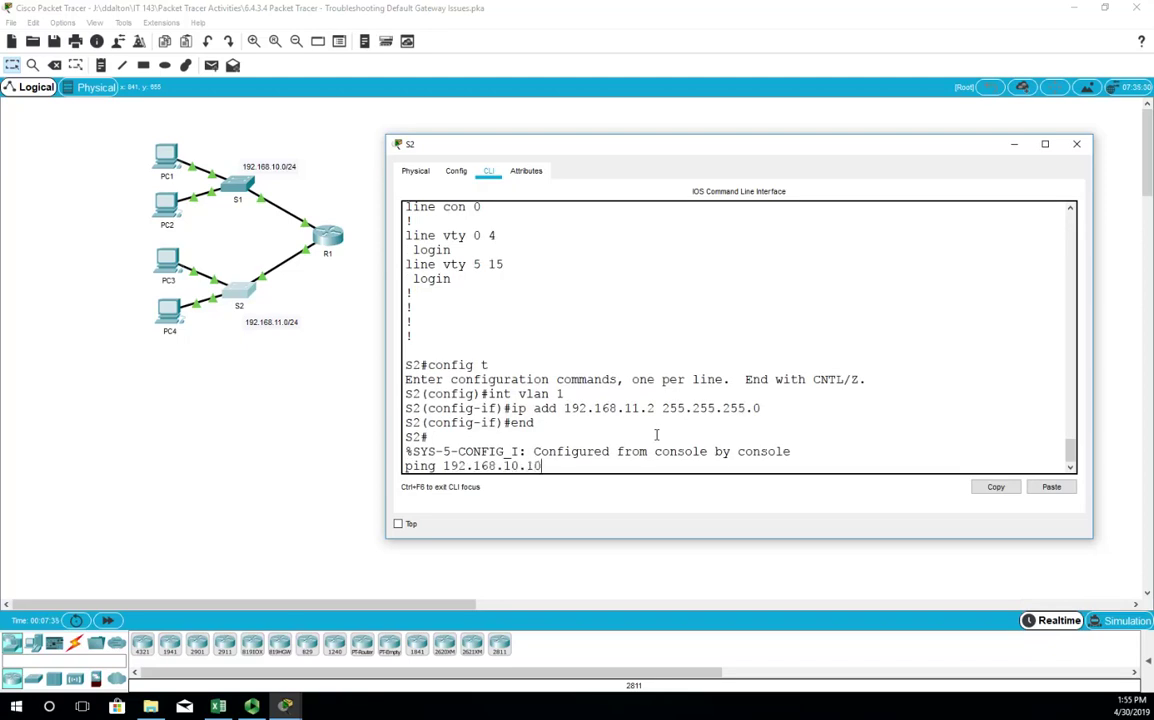
Step: From S2, ping 192.168.10.10 and 192.168.10.11, which now both reply
key("Return")
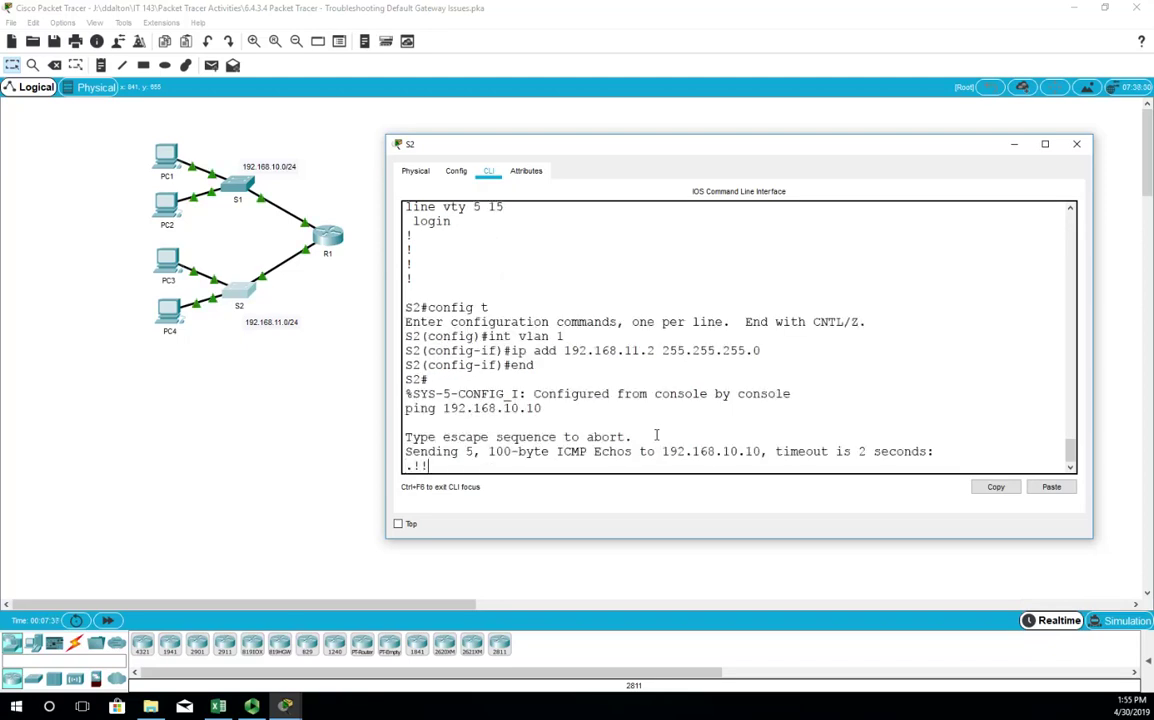
key("Up")
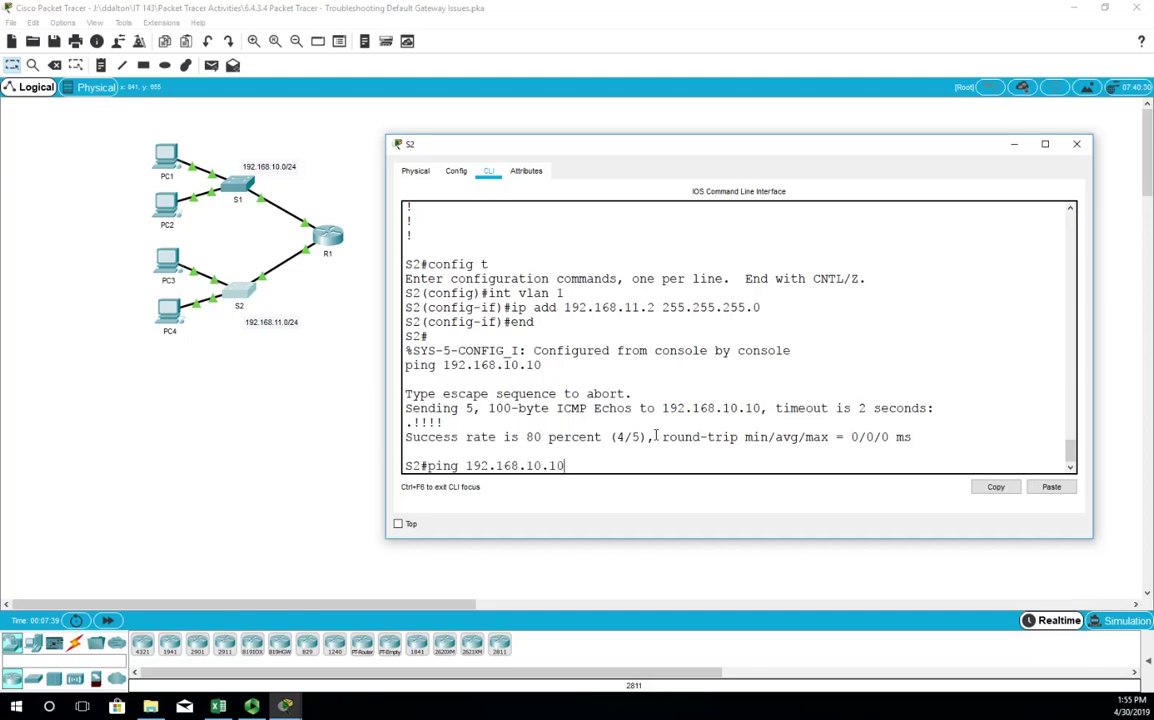
key("BackSpace")
type("1")
key("Return")
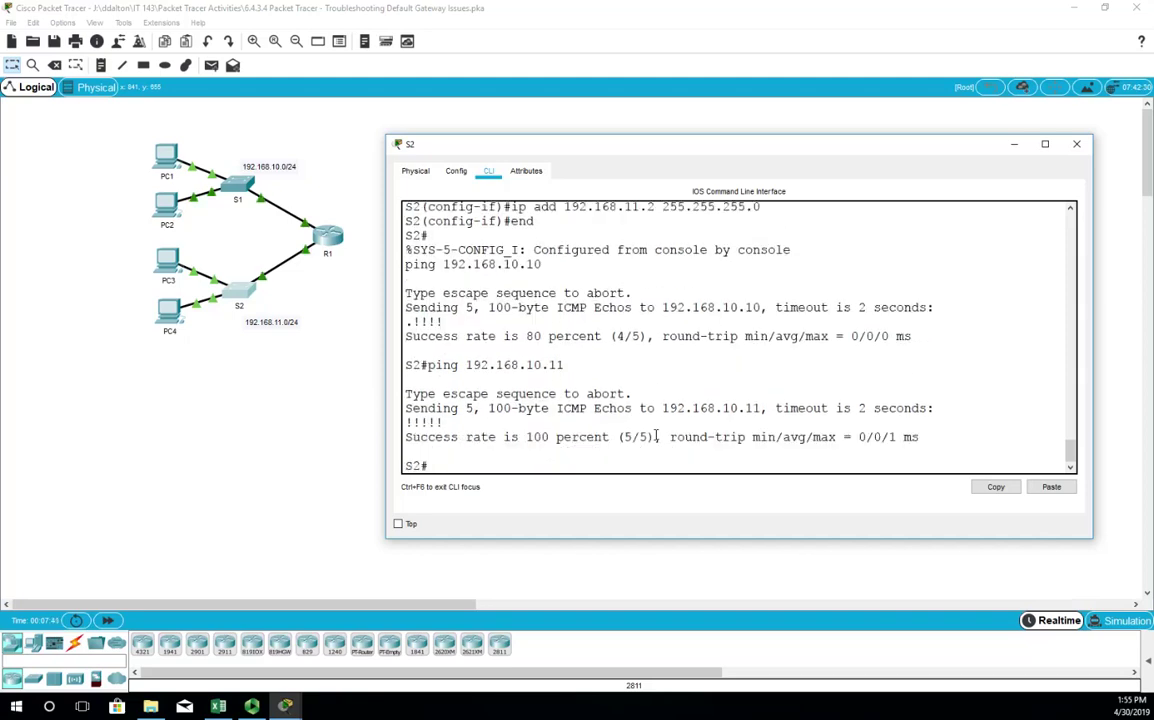
Step: Ping 192.168.10.2 from S2, which fails 0/5, and close S2's window
key("Up")
key("BackSpace")
key("BackSpace")
key("BackSpace")
key("BackSpace")
type("0.2")
key("Return")
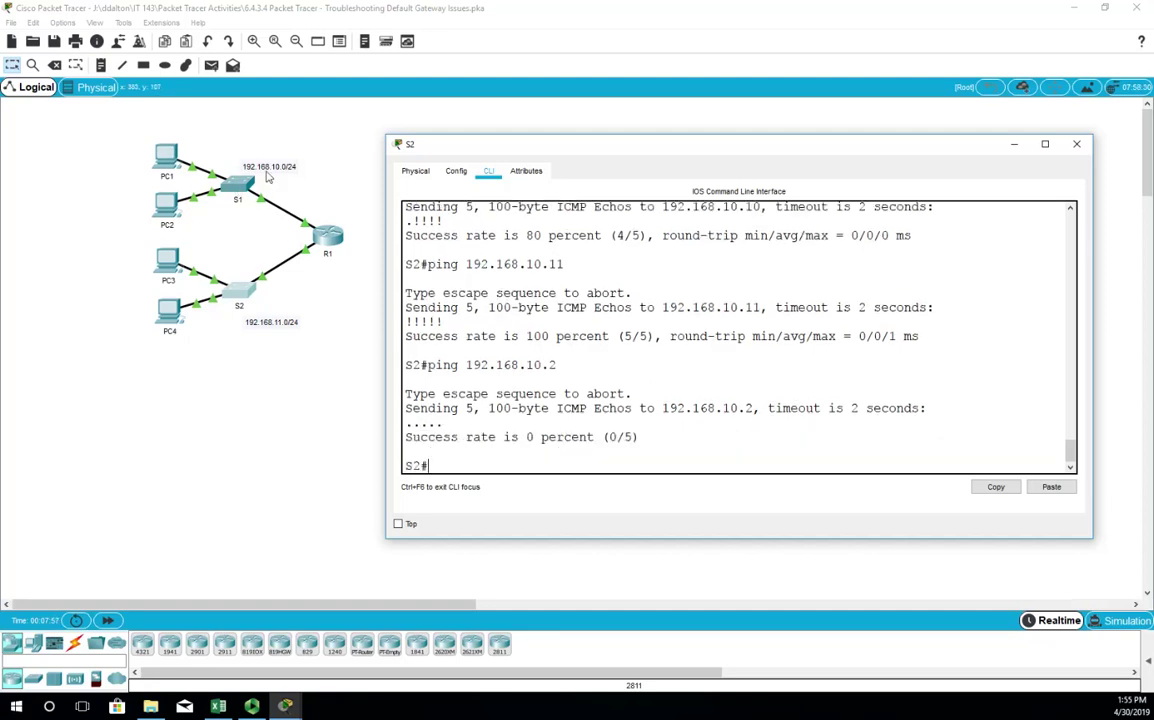
left_click(1076, 143)
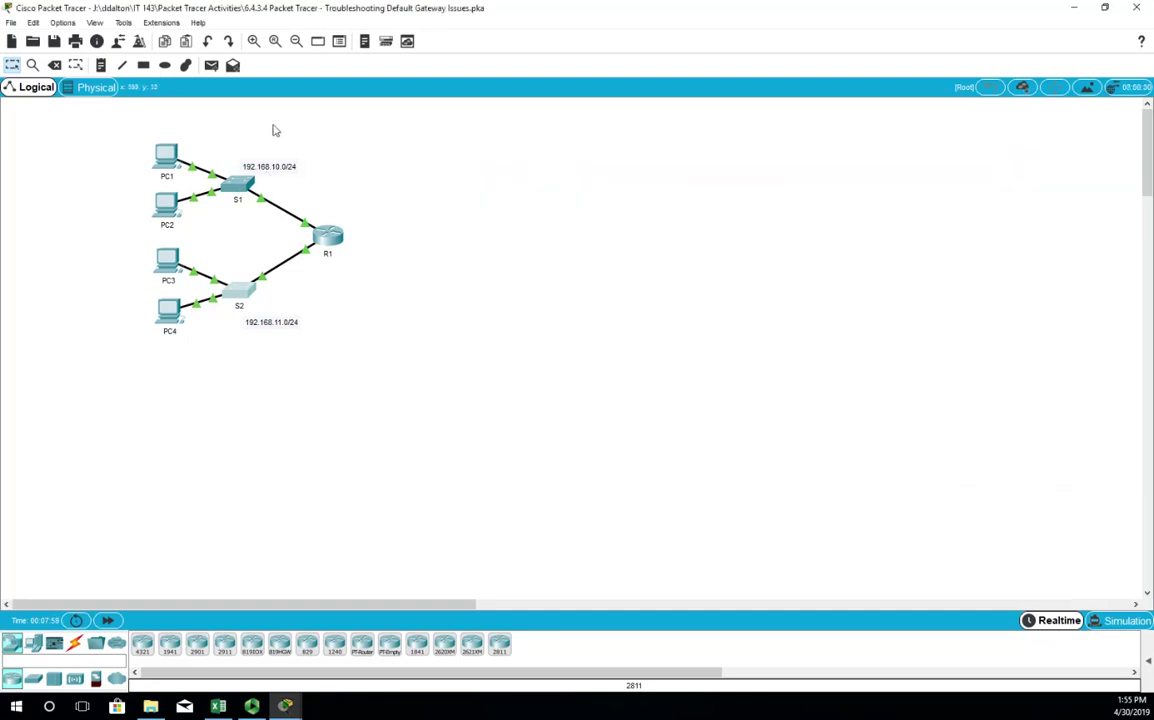
Step: Open S1's command line, enter privileged mode, and page through its running configuration (Vlan1 192.168.10.2)
left_click(232, 183)
left_click(489, 171)
key("Return")
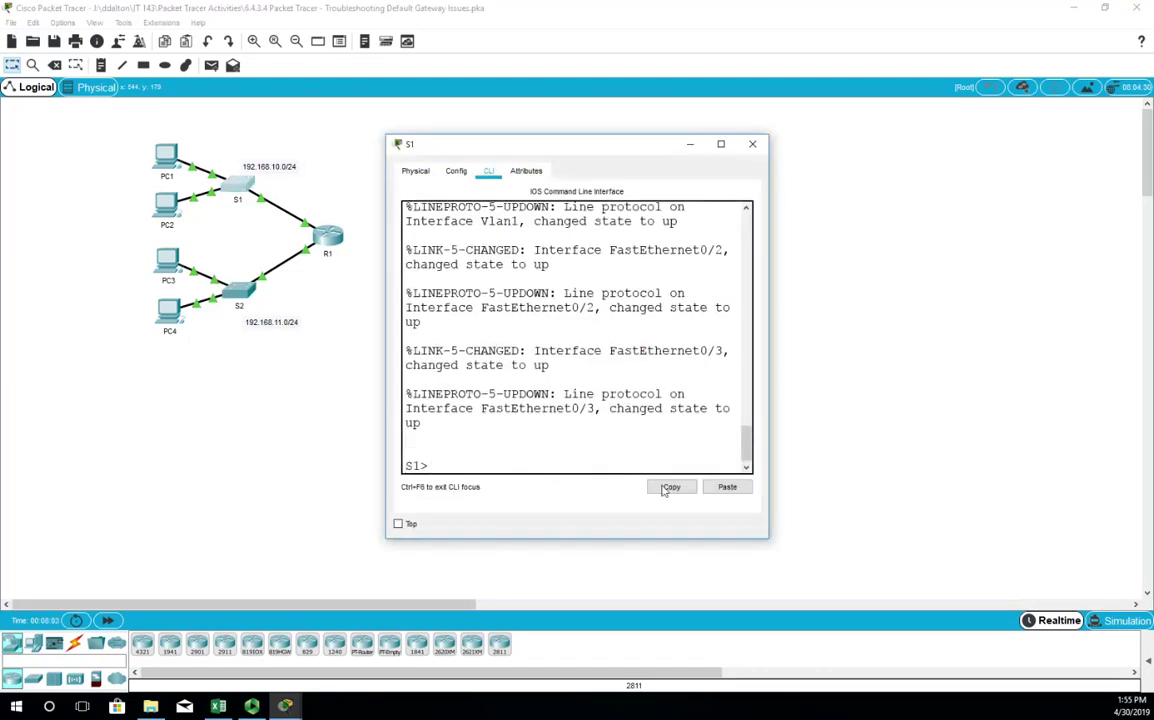
left_click_drag(778, 329, 1066, 329)
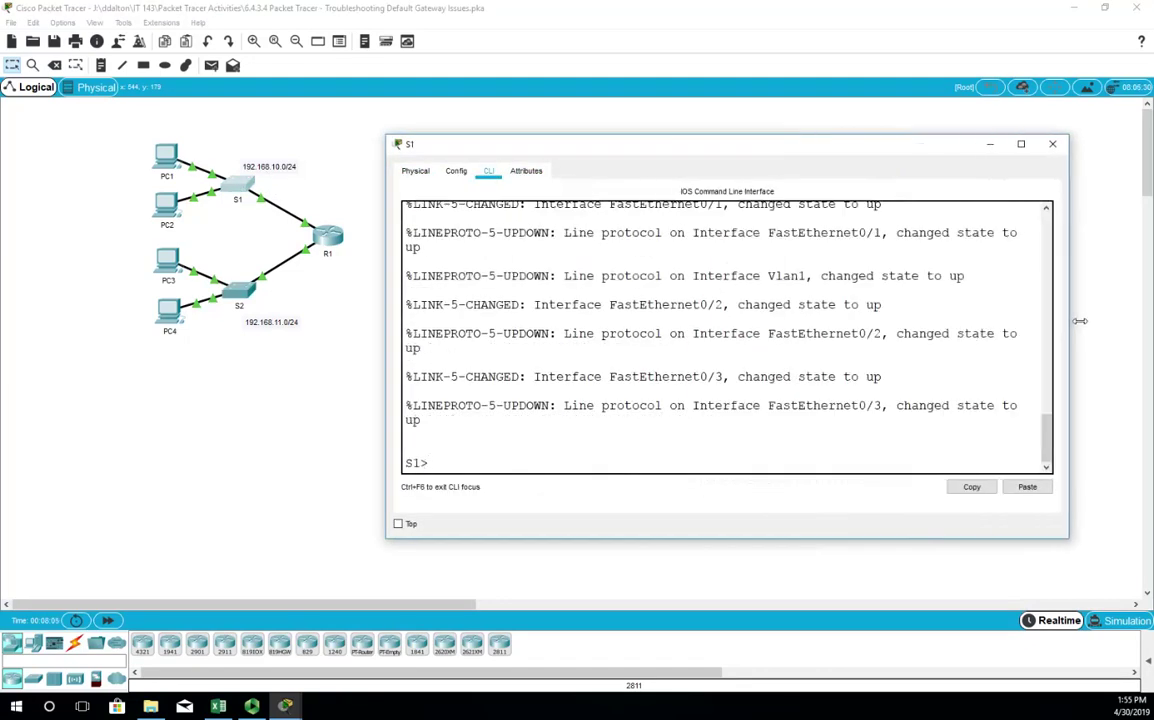
type("en")
key("Return")
type("sh")
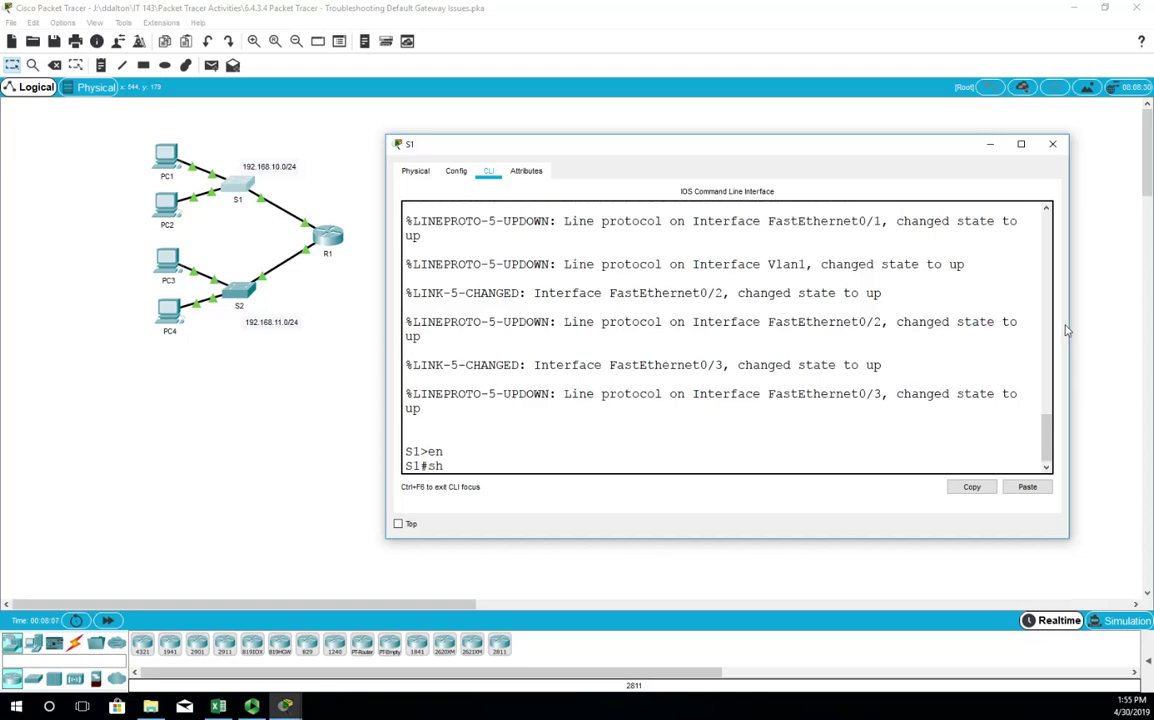
type(" run")
key("Return")
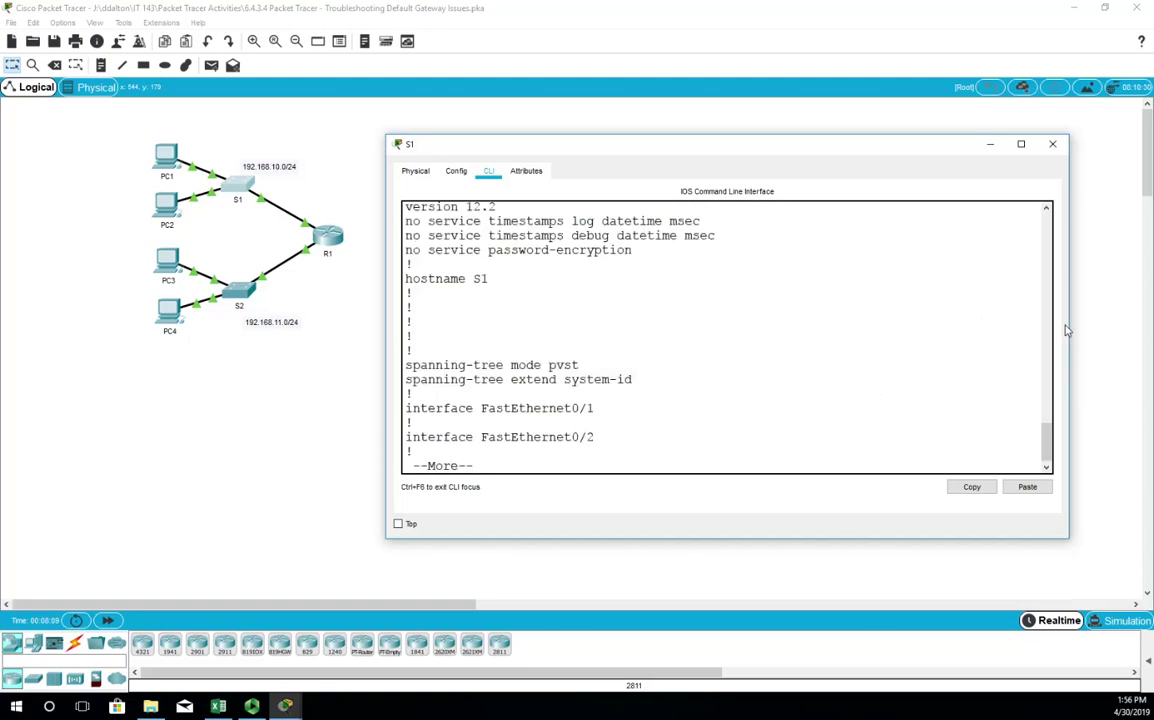
key("space")
key("space")
key("space")
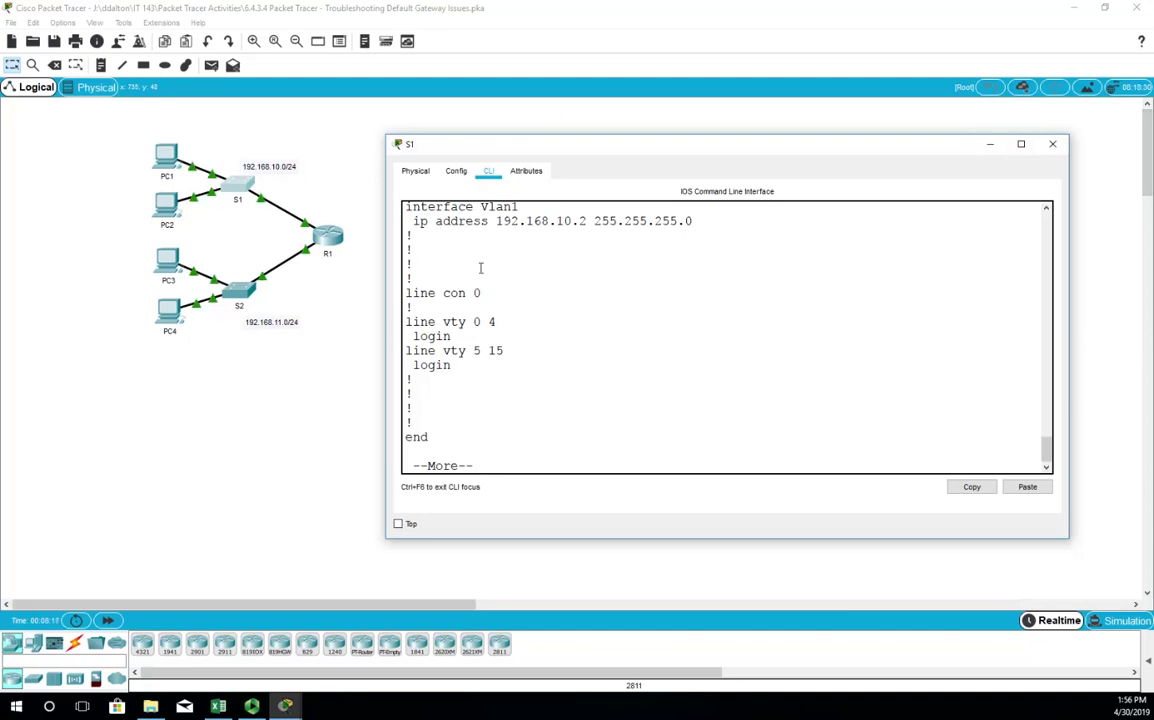
Step: Set S1's default gateway to 192.168.10.1 and leave configuration mode
key("space")
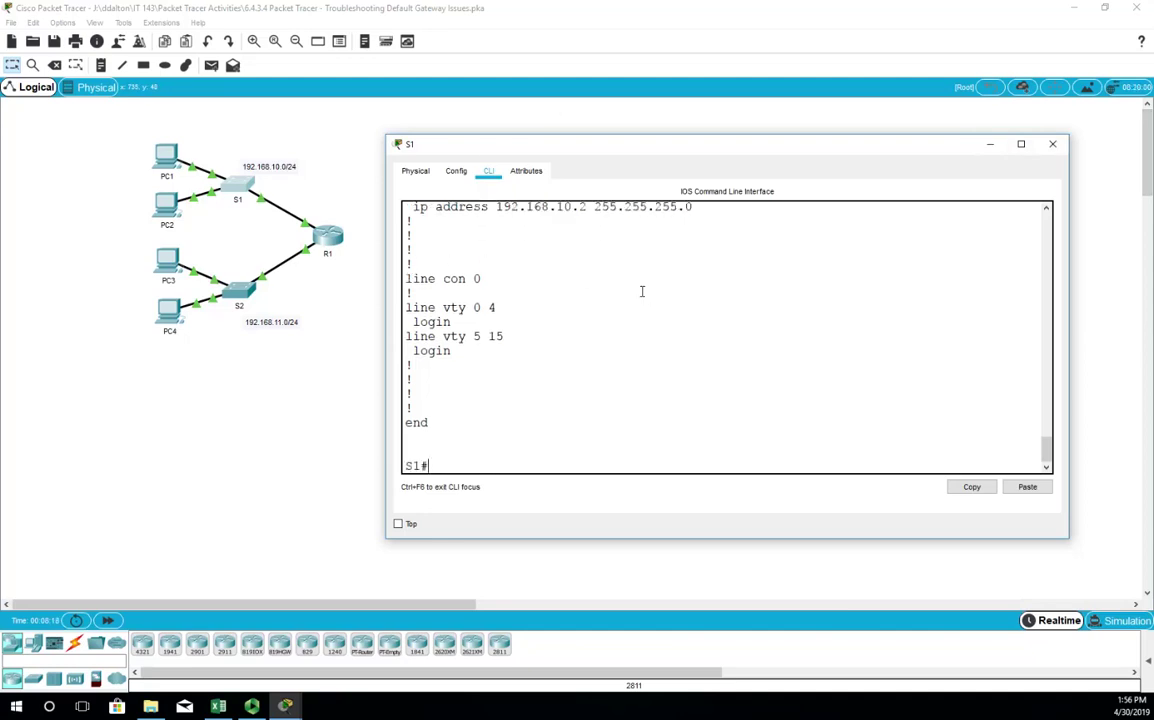
type("config t")
key("Return")
type("ip def")
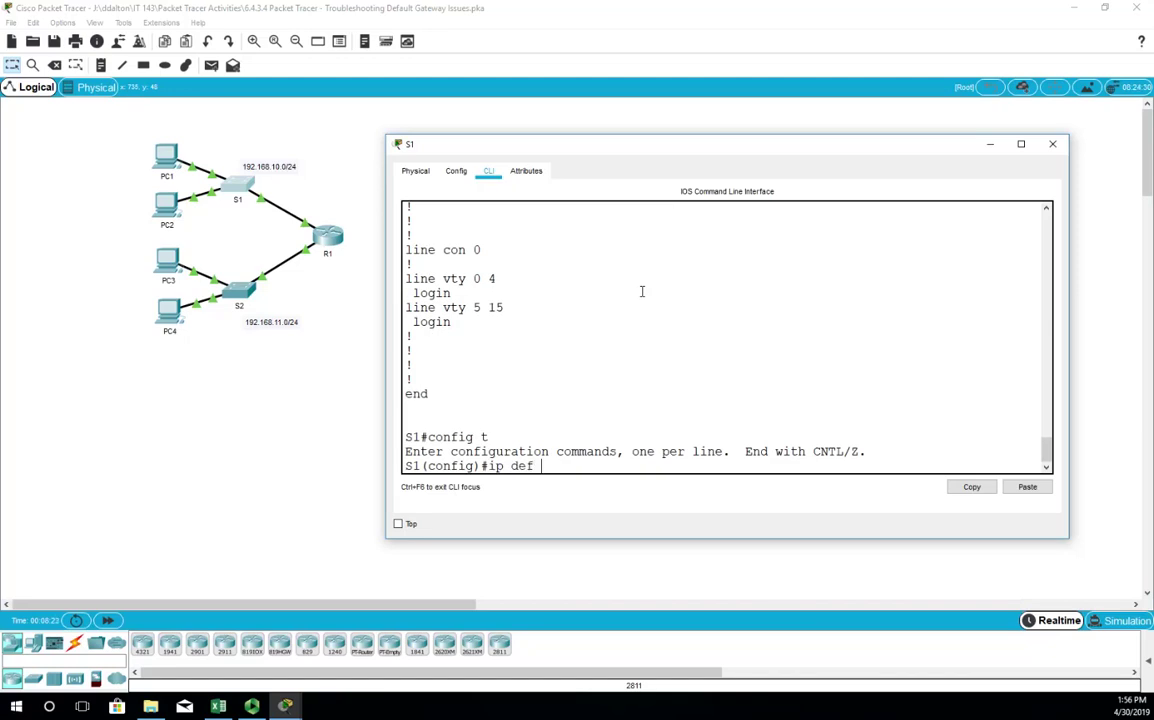
type(" 192.168.10.1")
key("Return")
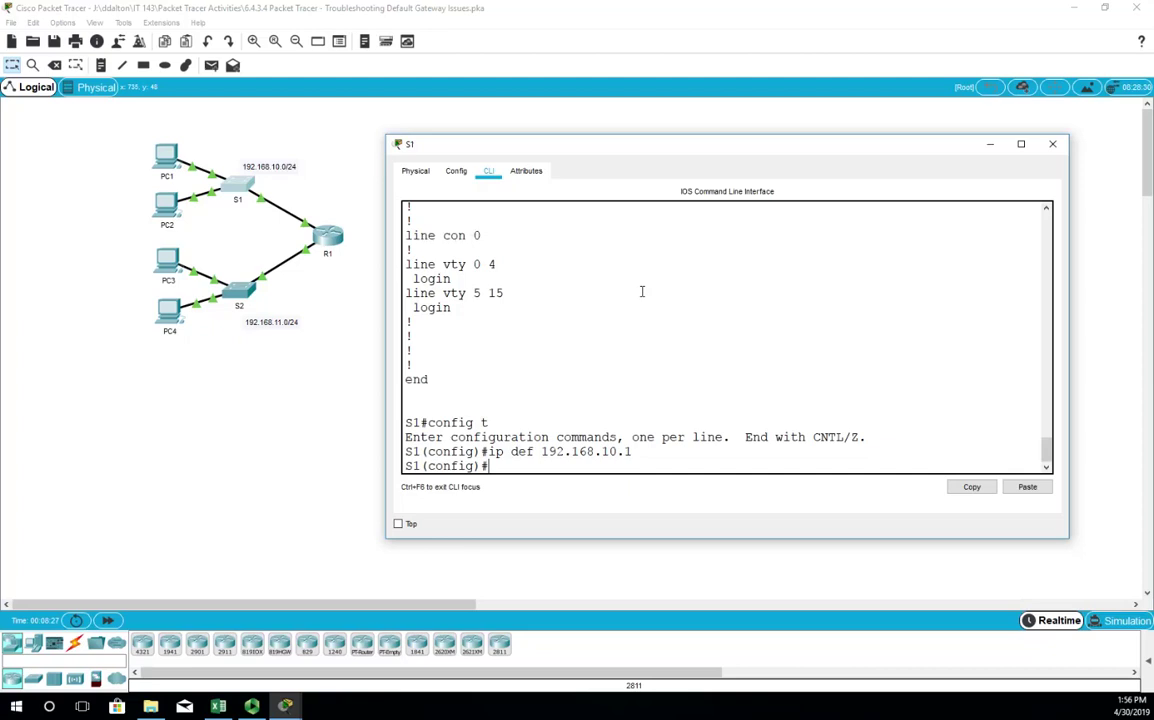
type("end")
key("Return")
Step: Save S1's running configuration to startup-config and ping 192.168.11.2 with 80 percent success
type("copy run start")
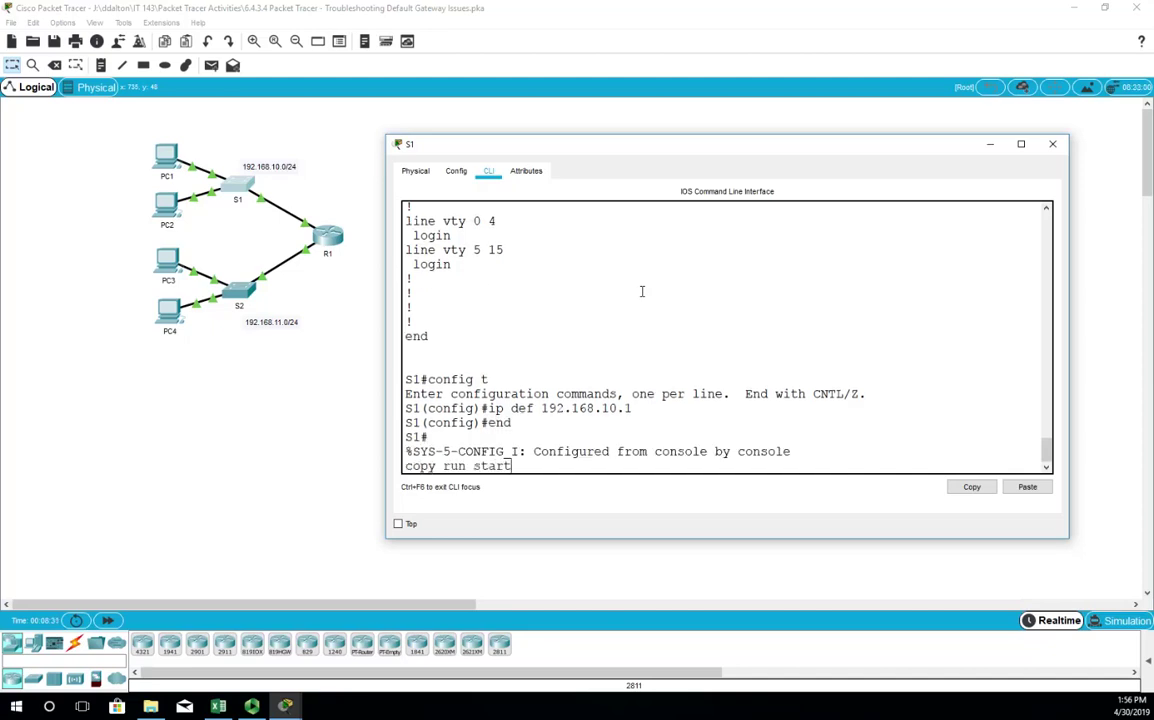
key("Return")
key("Return")
type("ping 192.168.11.2")
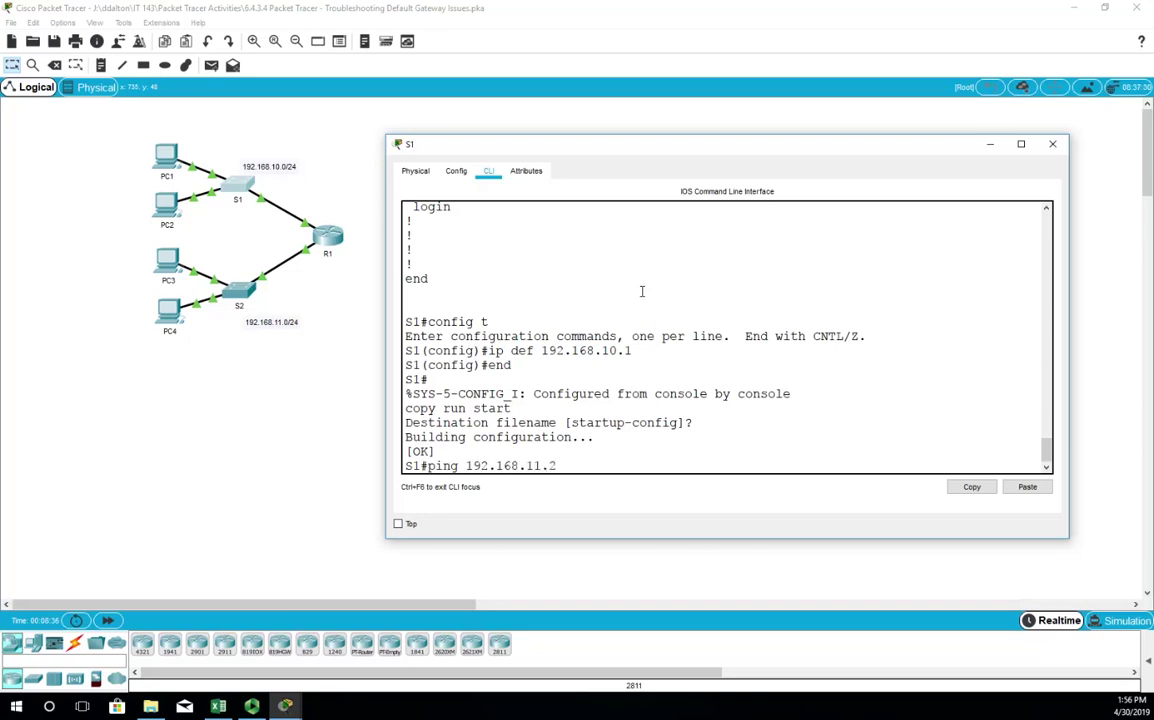
key("Return")
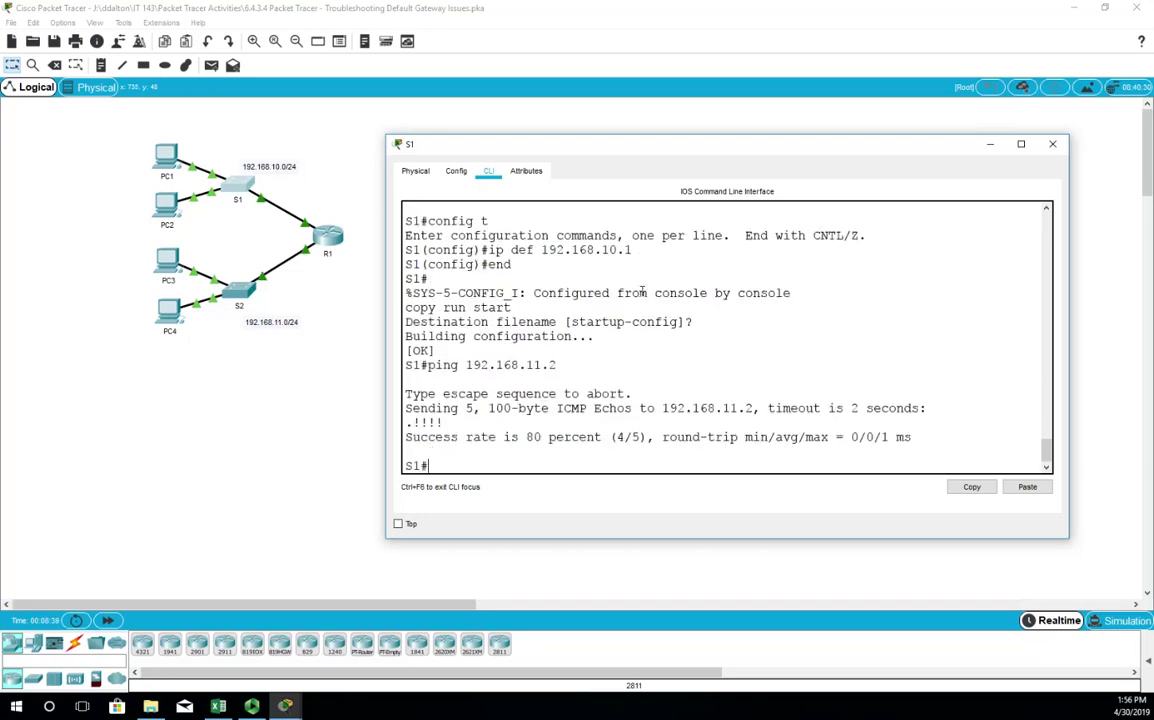
Step: Close S1, then save S2's running configuration to the default startup-config and close S2
left_click(1051, 143)
left_click(239, 293)
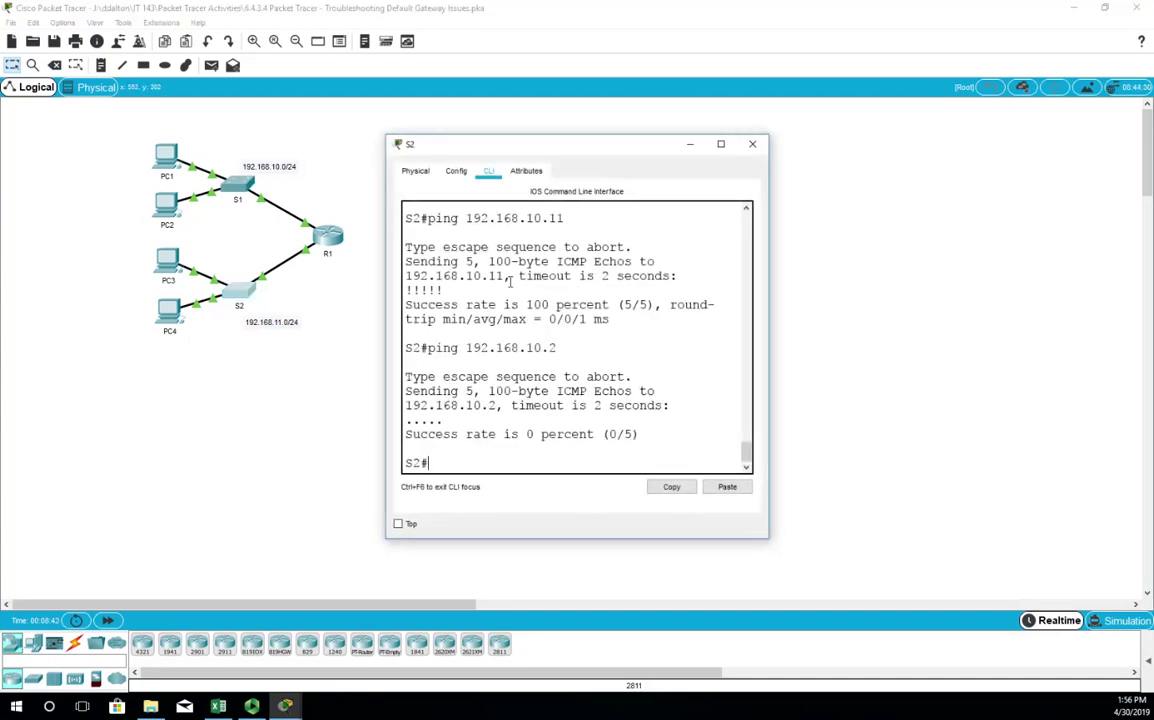
type("copy run start")
key("Return")
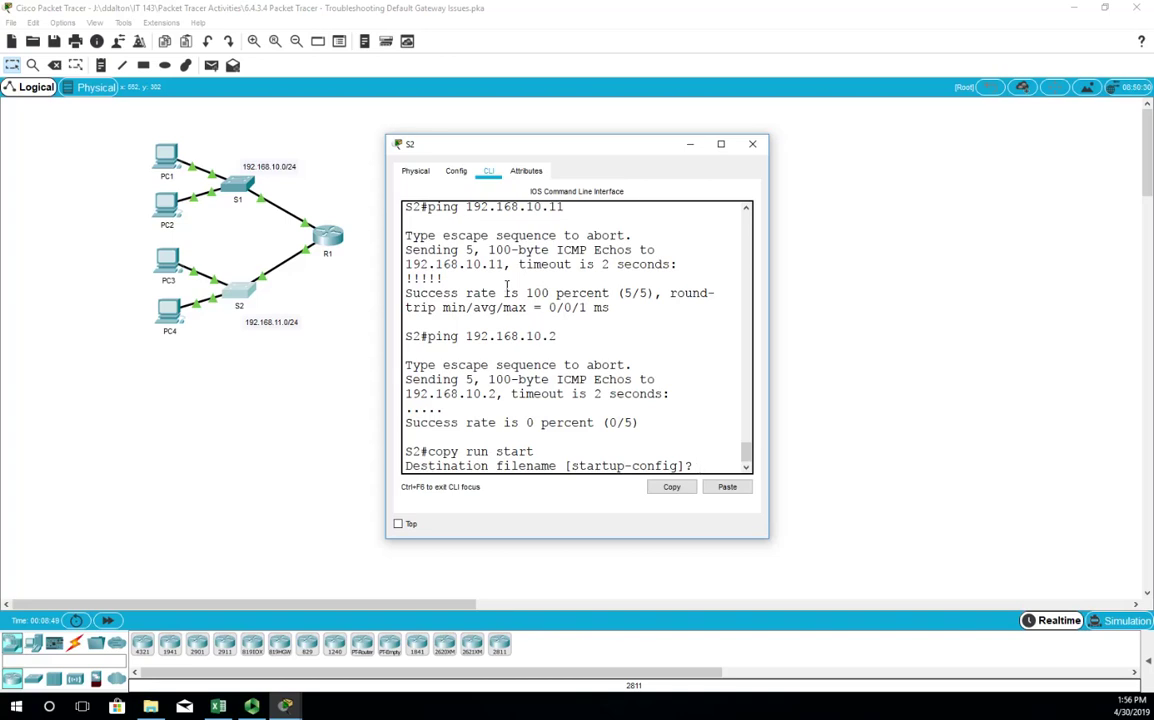
key("Return")
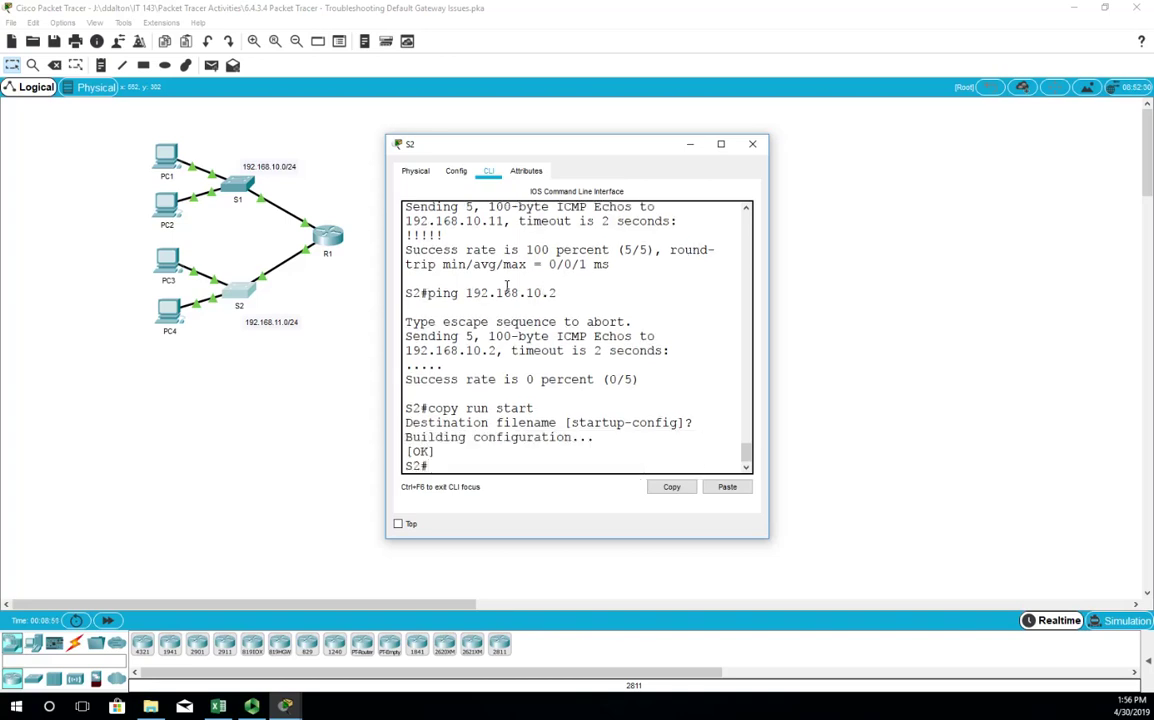
left_click(758, 148)
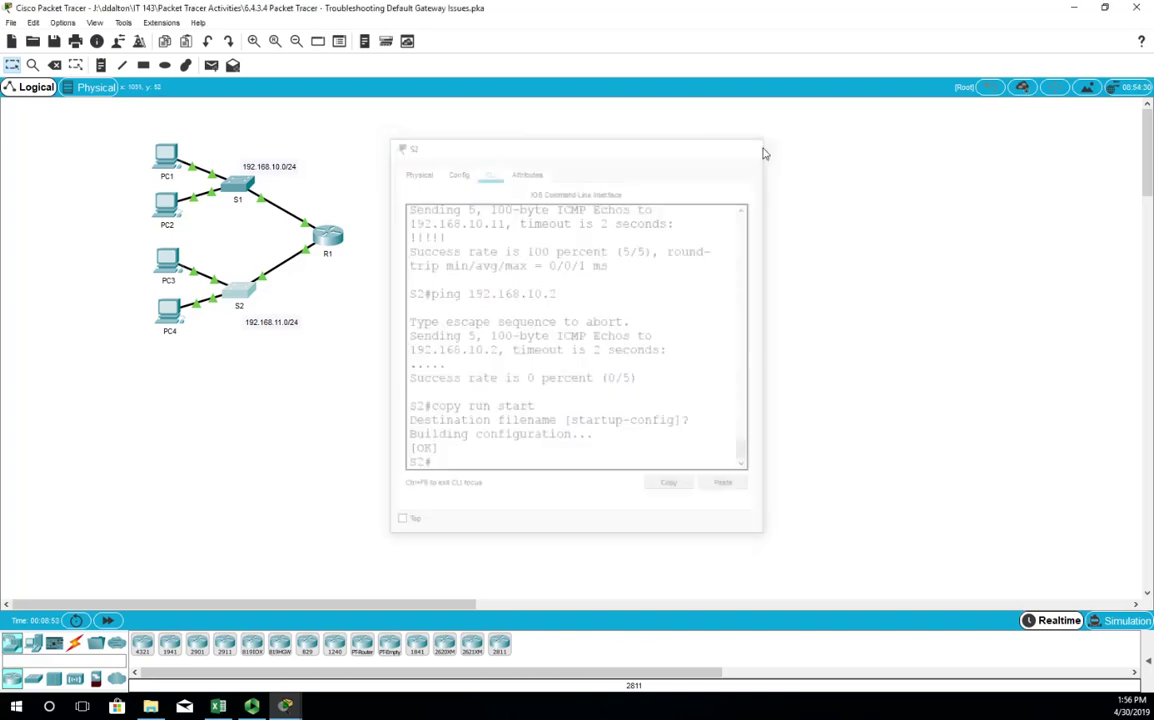
Step: Bring back the PT Activity instructions window from the taskbar, showing 35/35 completion
mouse_move(289, 707)
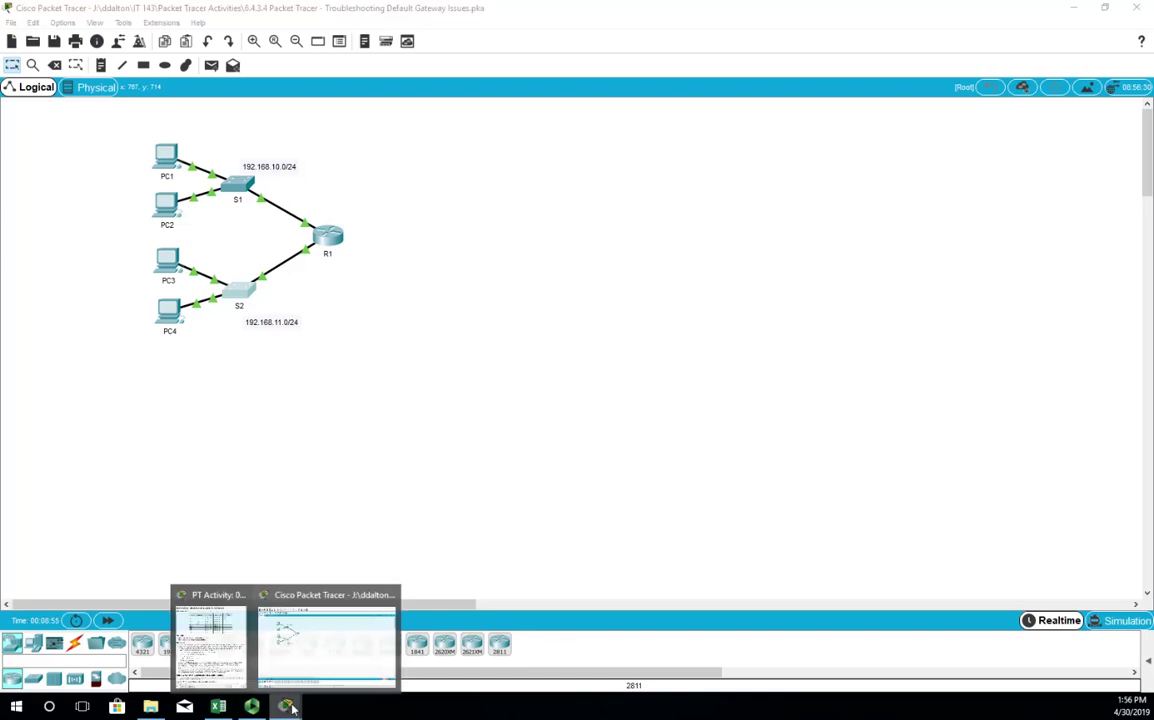
left_click(210, 640)
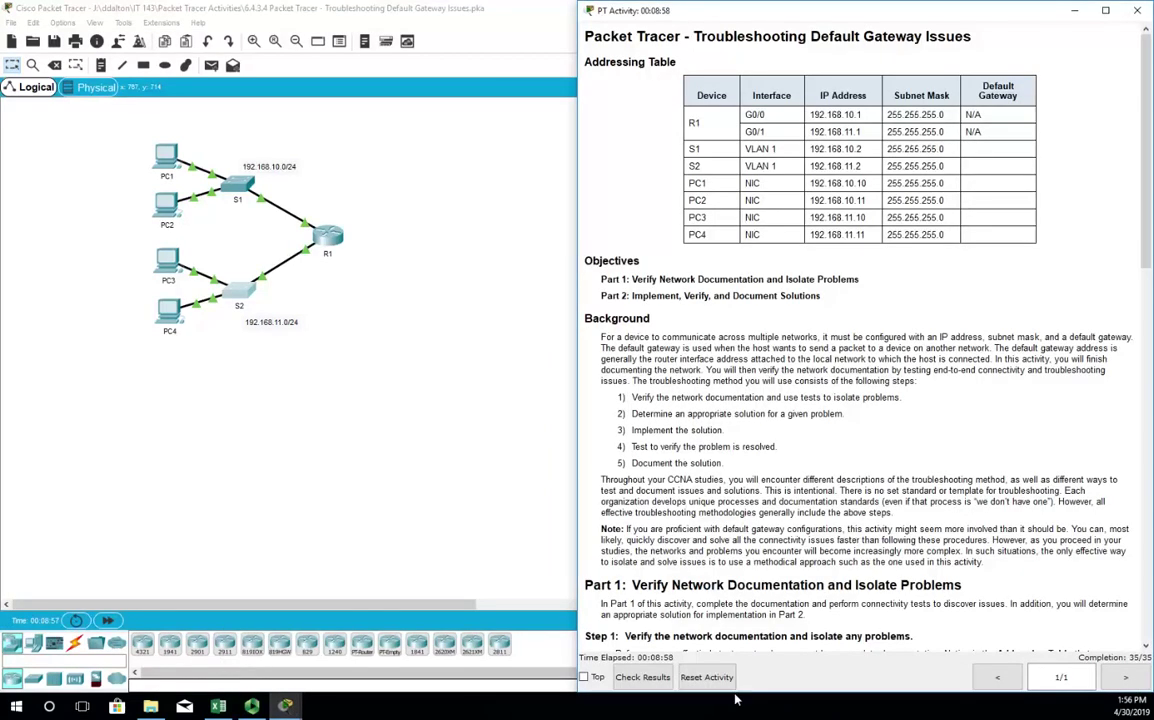